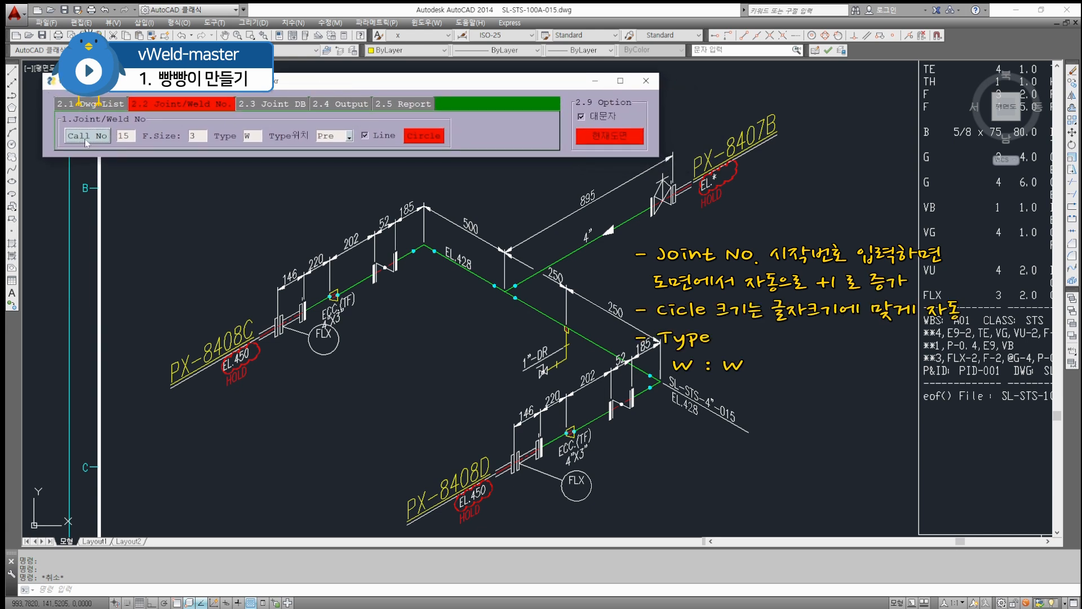
Step: Number joints from 1 with font size 2, placing weld circle W1 with its leader at the PX-8407B valve flange
{"action": "type", "text": "1"}
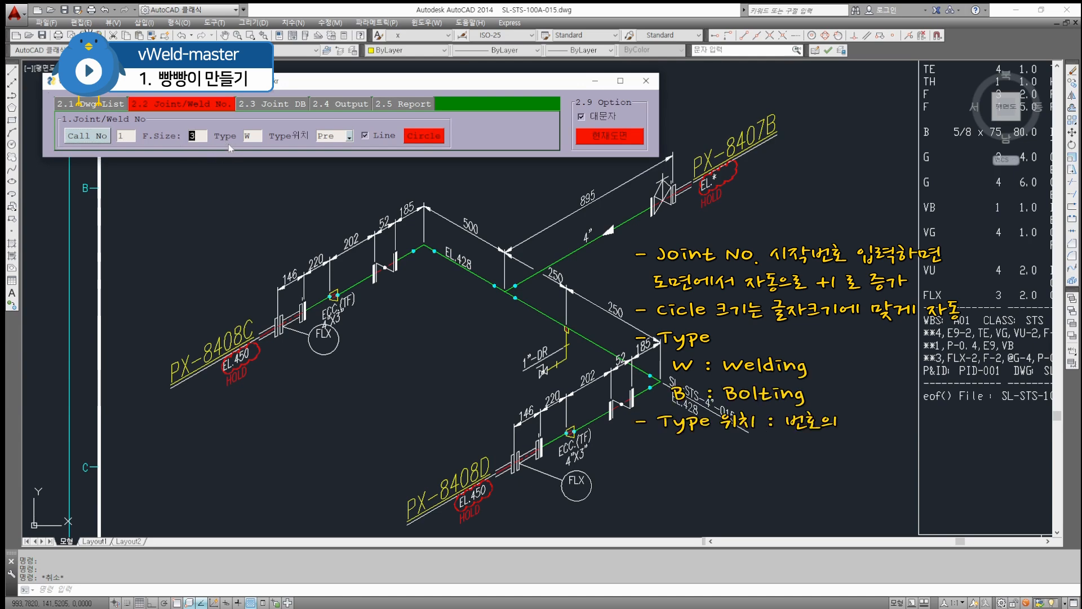
{"action": "key", "text": "BackSpace"}
{"action": "type", "text": "2"}
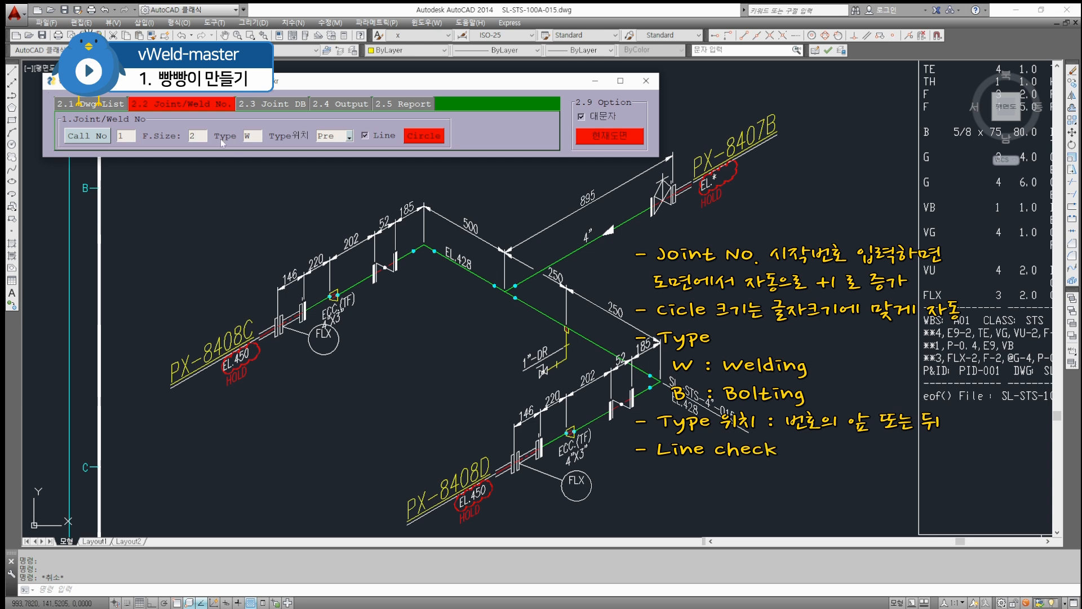
{"action": "left_click", "coordinate": [415, 142]}
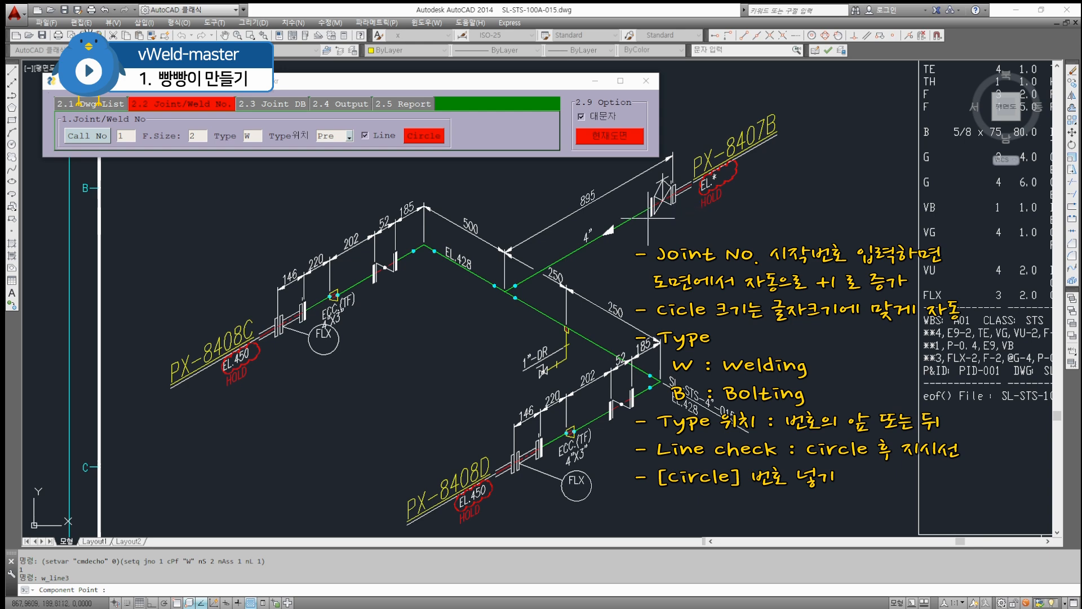
{"action": "left_click", "coordinate": [627, 204]}
{"action": "left_click", "coordinate": [626, 196]}
Step: Place weld circles W2, W3 and W4 with leaders at the three welds of the central tee
{"action": "key", "text": "Return"}
{"action": "left_click", "coordinate": [514, 286]}
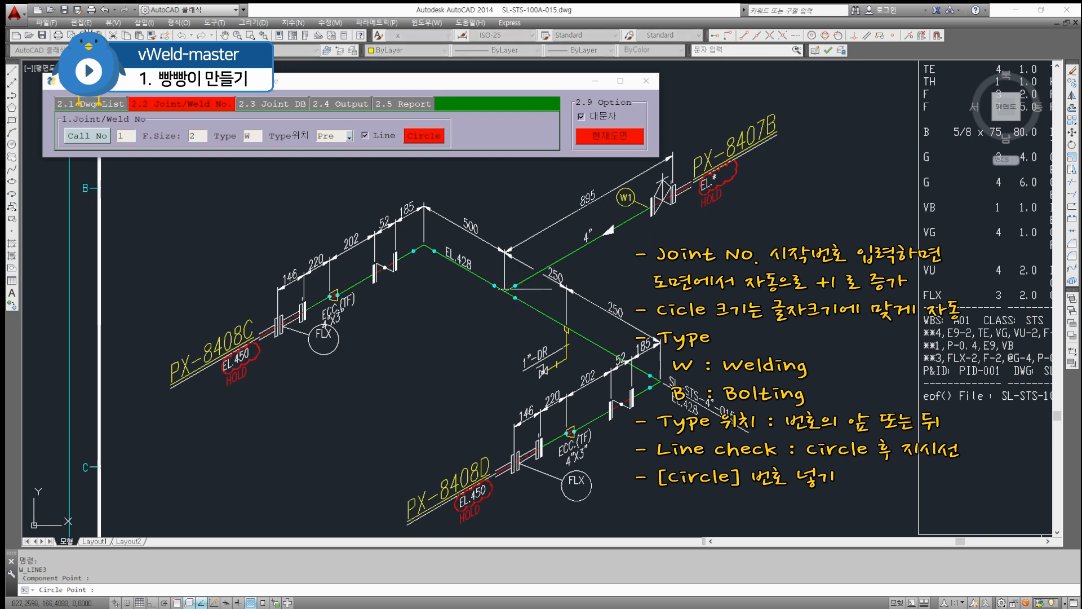
{"action": "left_click", "coordinate": [537, 292]}
{"action": "key", "text": "Return"}
{"action": "left_click", "coordinate": [514, 297]}
{"action": "left_click", "coordinate": [505, 321]}
{"action": "key", "text": "Return"}
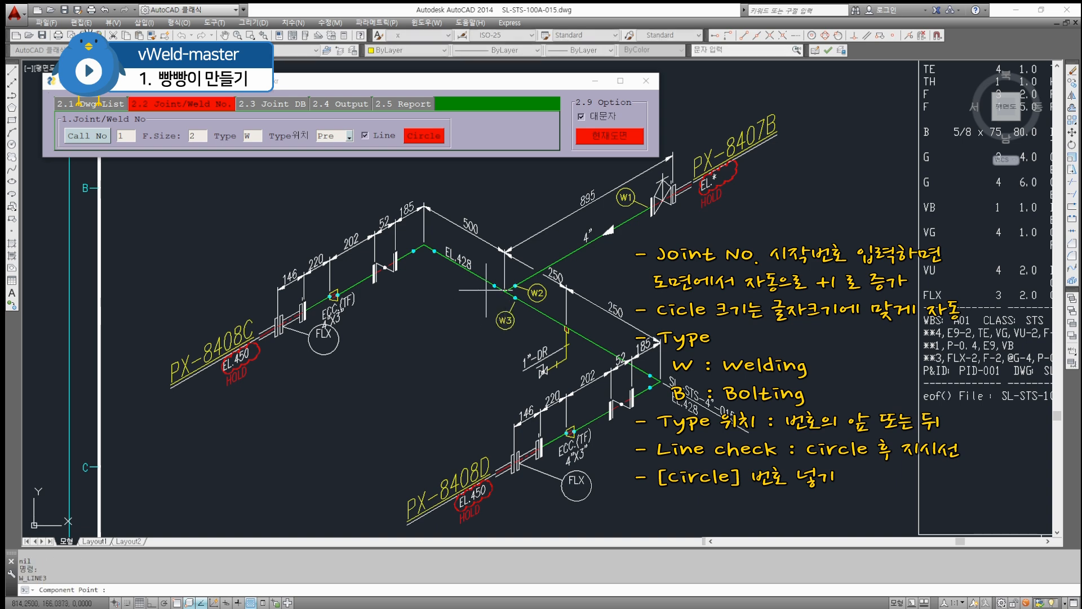
{"action": "left_click", "coordinate": [495, 286]}
{"action": "left_click", "coordinate": [471, 300]}
Step: Place weld circles W5 and W6 with leaders on the two sides of the elbow at the end of the 500 run
{"action": "key", "text": "Return"}
{"action": "left_click", "coordinate": [434, 250]}
{"action": "left_click", "coordinate": [452, 232]}
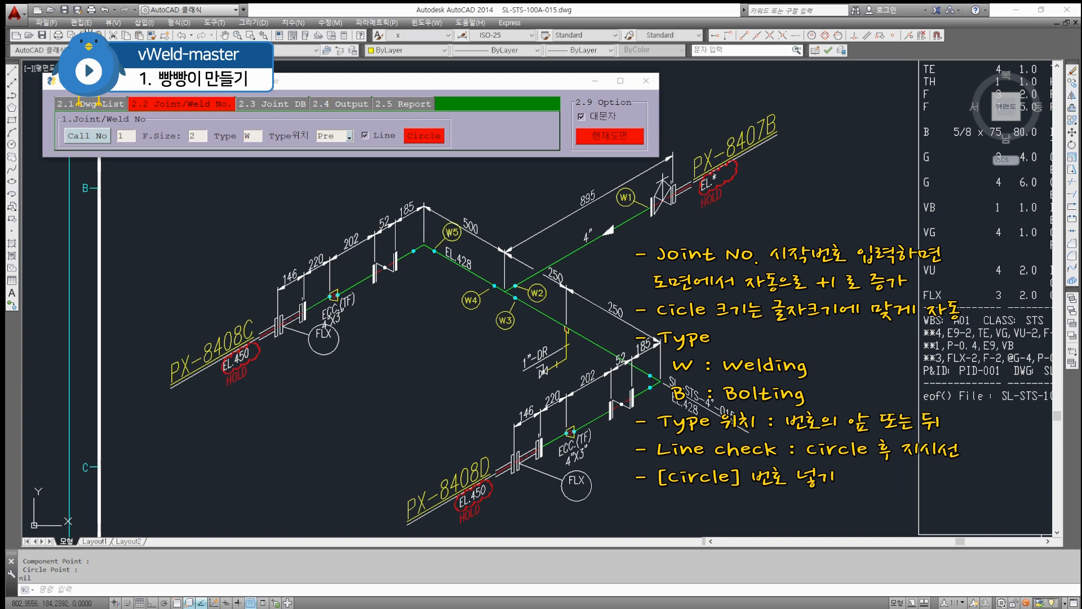
{"action": "key", "text": "Return"}
{"action": "left_click", "coordinate": [416, 254]}
{"action": "left_click", "coordinate": [428, 274]}
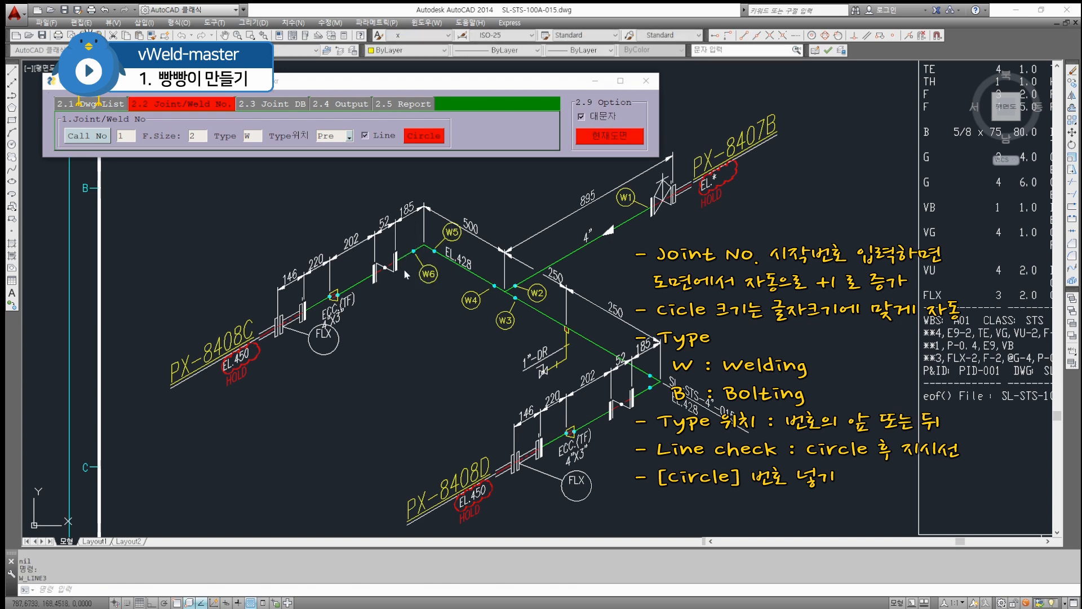
Step: Place weld circles W7 and W8 with leaders at the two flanges of the check valve on the PX-8408C branch
{"action": "key", "text": "Return"}
{"action": "left_click", "coordinate": [398, 259]}
{"action": "left_click", "coordinate": [414, 295]}
{"action": "key", "text": "Return"}
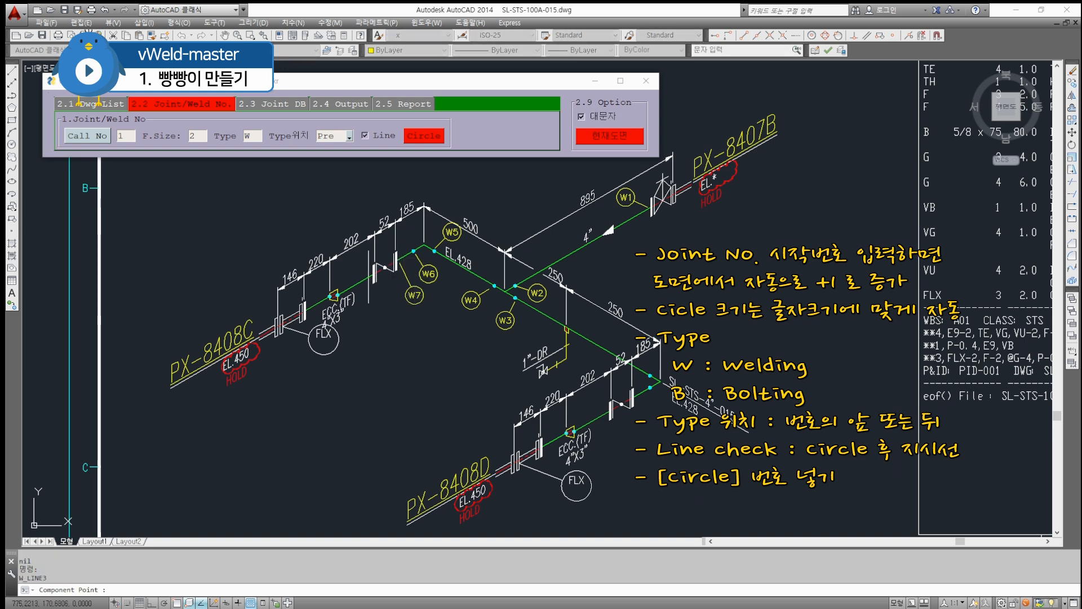
{"action": "left_click", "coordinate": [372, 272]}
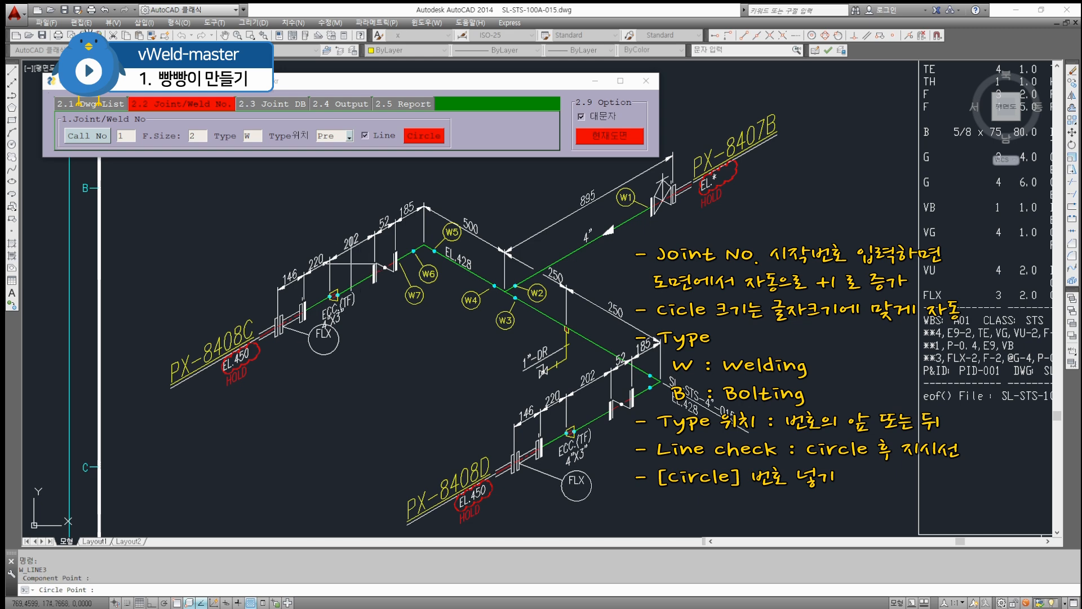
{"action": "left_click", "coordinate": [351, 263]}
Step: Place weld circles W9 and W10 with leaders on the two sides of the eccentric reducer on the PX-8408C branch
{"action": "key", "text": "Return"}
{"action": "left_click", "coordinate": [333, 297]}
{"action": "left_click", "coordinate": [376, 326]}
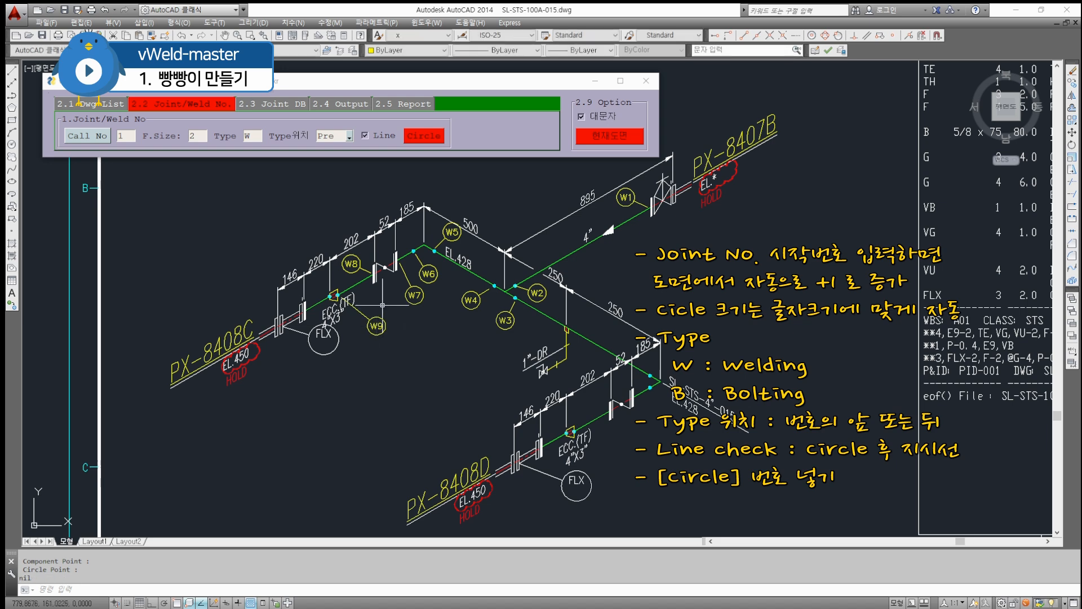
{"action": "key", "text": "Return"}
{"action": "left_click", "coordinate": [330, 293]}
{"action": "left_click", "coordinate": [315, 286]}
Step: Call joint number 11, set the type to B, and place bolting circles B11 and B12 at the PX-8407B valve flanges
{"action": "left_click", "coordinate": [87, 138]}
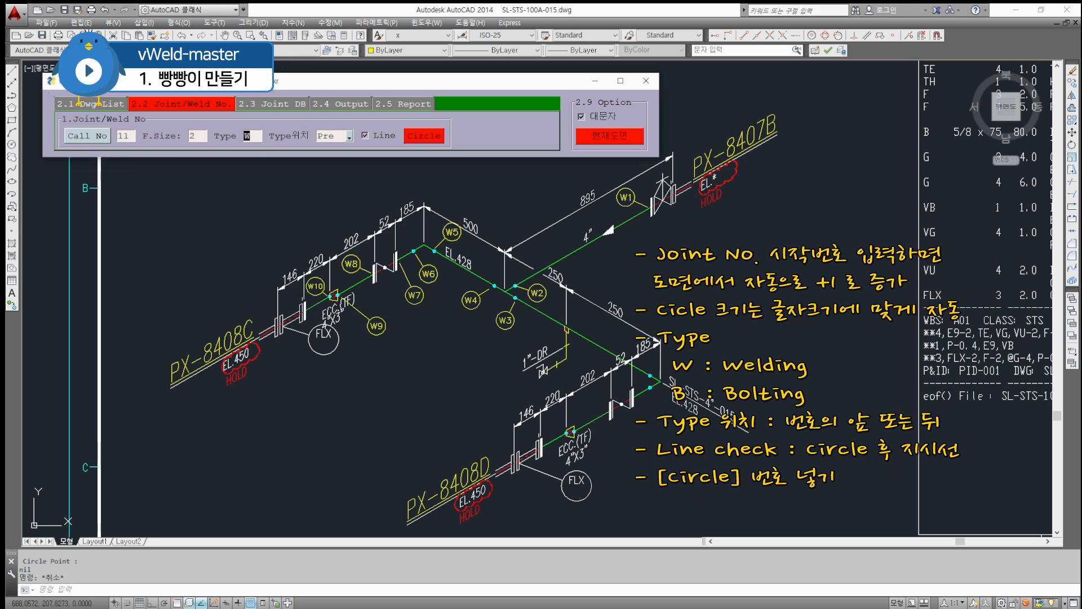
{"action": "type", "text": "b"}
{"action": "left_click", "coordinate": [424, 138]}
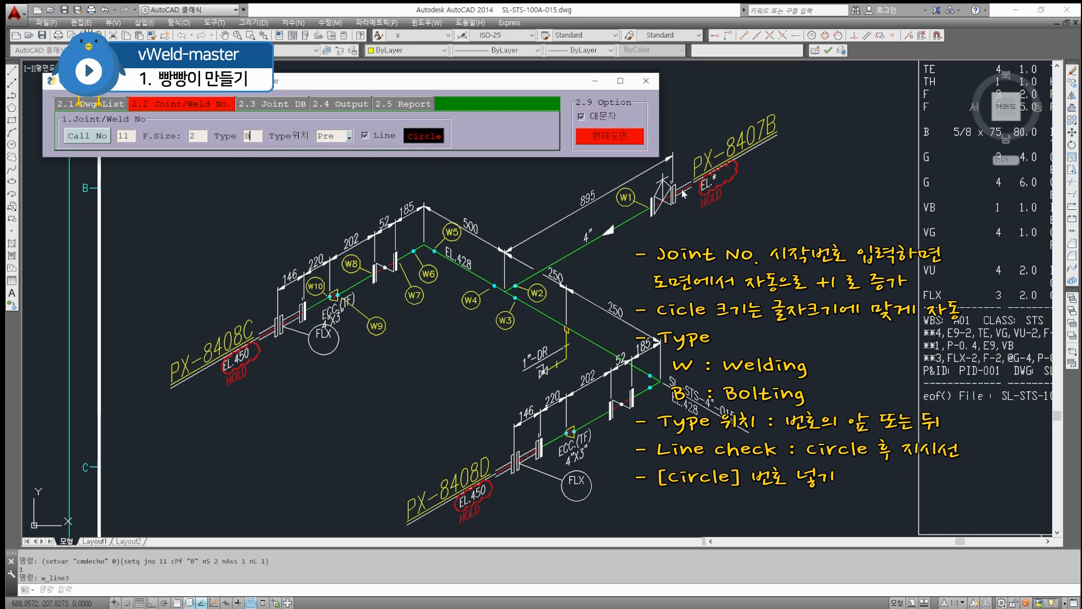
{"action": "left_click", "coordinate": [673, 208]}
{"action": "left_click", "coordinate": [689, 229]}
{"action": "key", "text": "space"}
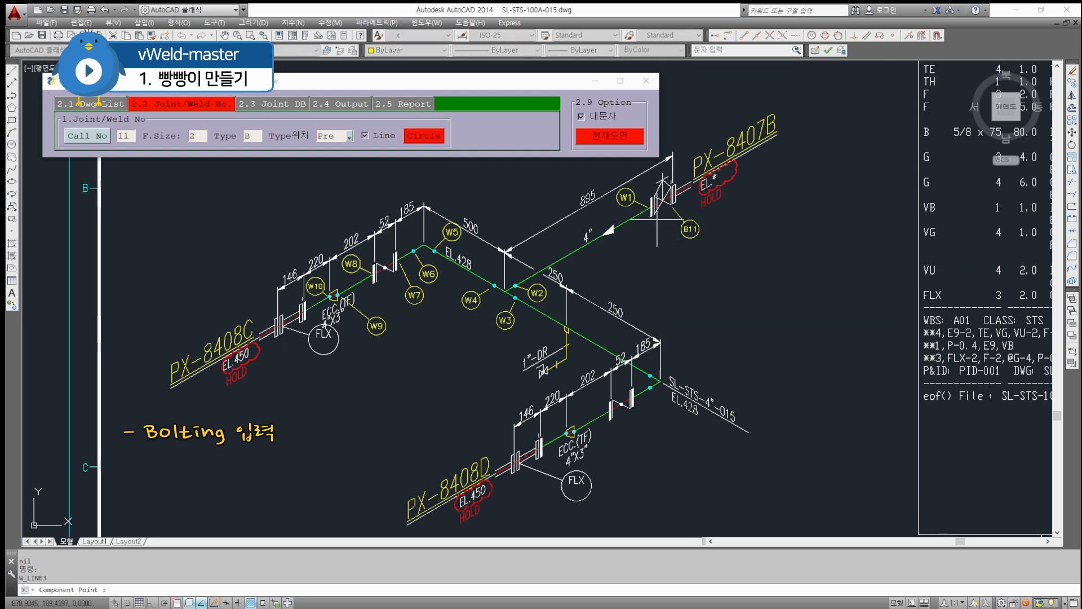
{"action": "left_click", "coordinate": [657, 219]}
{"action": "left_click", "coordinate": [665, 240]}
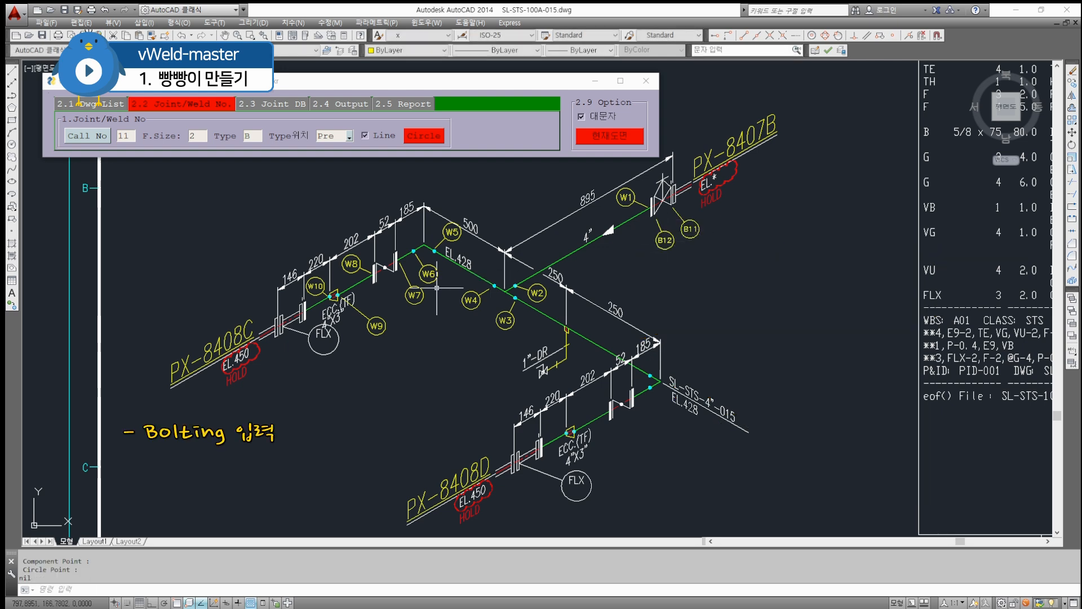
Step: Place bolting circles B13 and B14 with leaders at the check valve flanges on the PX-8408C branch
{"action": "key", "text": "space"}
{"action": "left_click", "coordinate": [397, 278]}
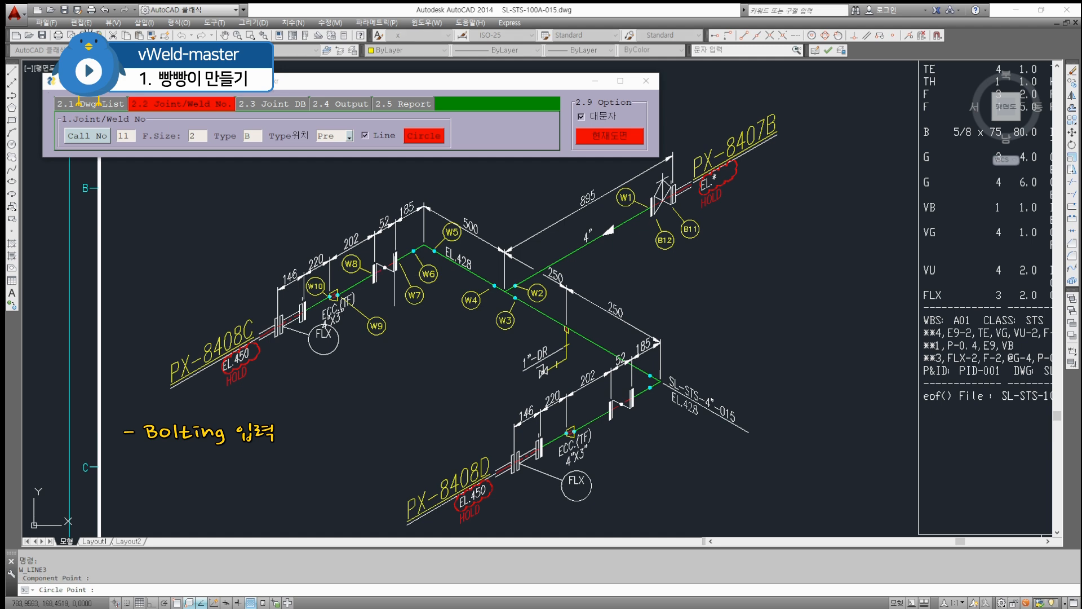
{"action": "left_click", "coordinate": [395, 293]}
{"action": "key", "text": "space"}
{"action": "left_click", "coordinate": [370, 286]}
{"action": "left_click", "coordinate": [368, 298]}
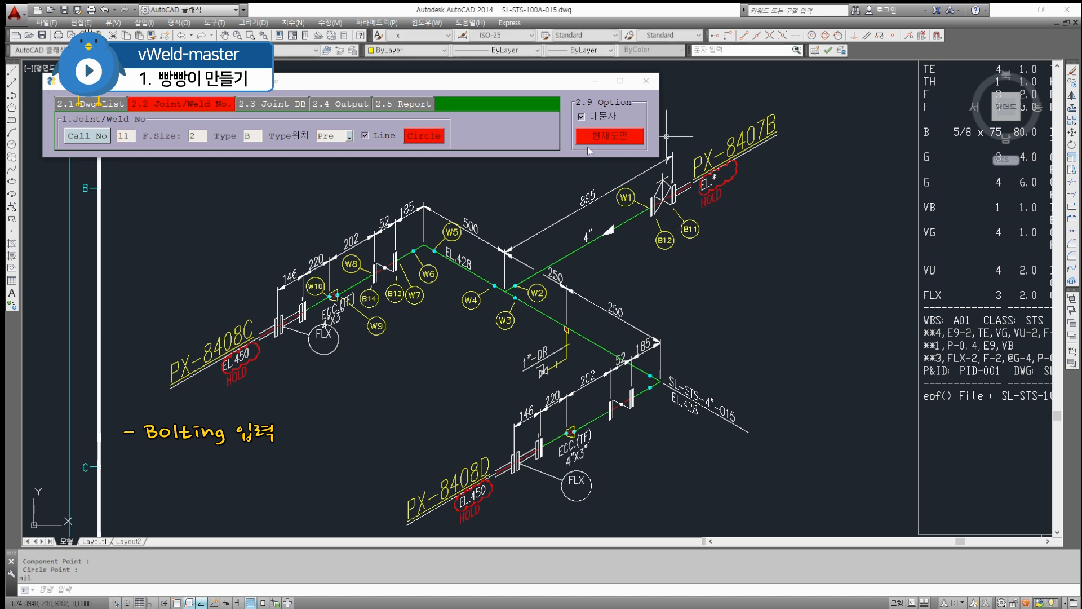
Step: Open the Joint DB settings, move the vWeld-master window off the drawing, and set the spool number to SL-STS-4-015-1
{"action": "left_click", "coordinate": [282, 105]}
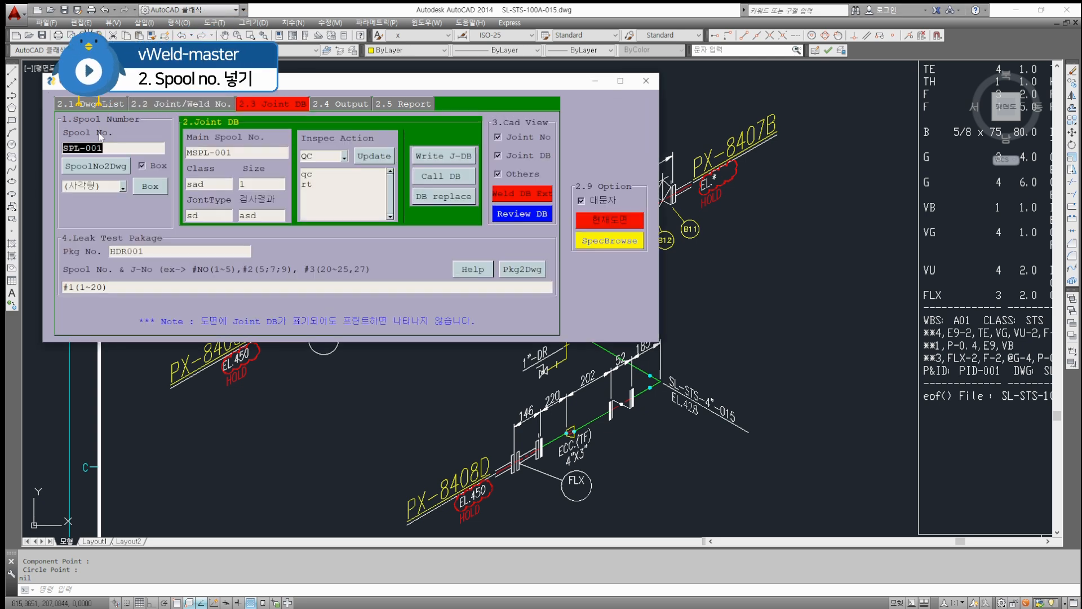
{"action": "mouse_move", "coordinate": [223, 89]}
{"action": "left_mouse_down"}
{"action": "mouse_move", "coordinate": [285, 100]}
{"action": "mouse_move", "coordinate": [611, 460]}
{"action": "mouse_move", "coordinate": [675, 427]}
{"action": "mouse_move", "coordinate": [342, 450]}
{"action": "left_mouse_up"}
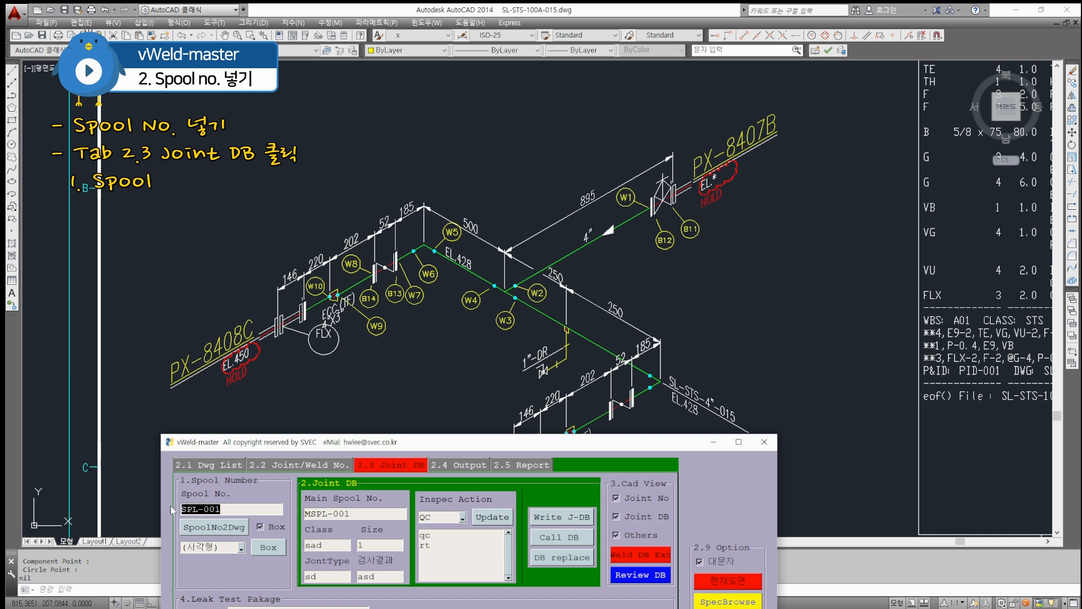
{"action": "type", "text": "SL-STST-"}
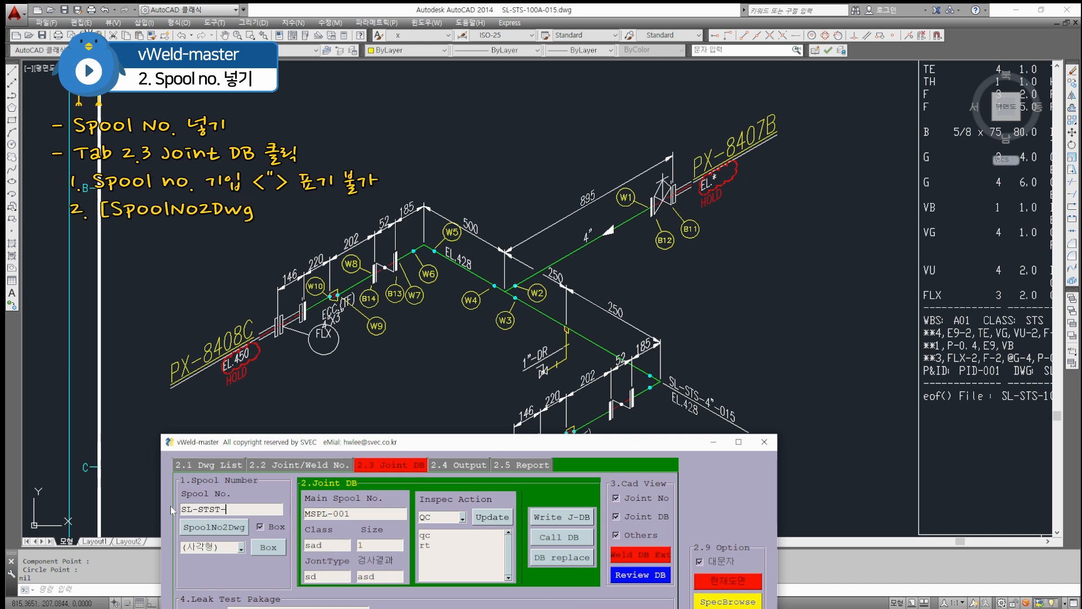
{"action": "key", "text": "BackSpace"}
{"action": "key", "text": "BackSpace"}
{"action": "type", "text": "-"}
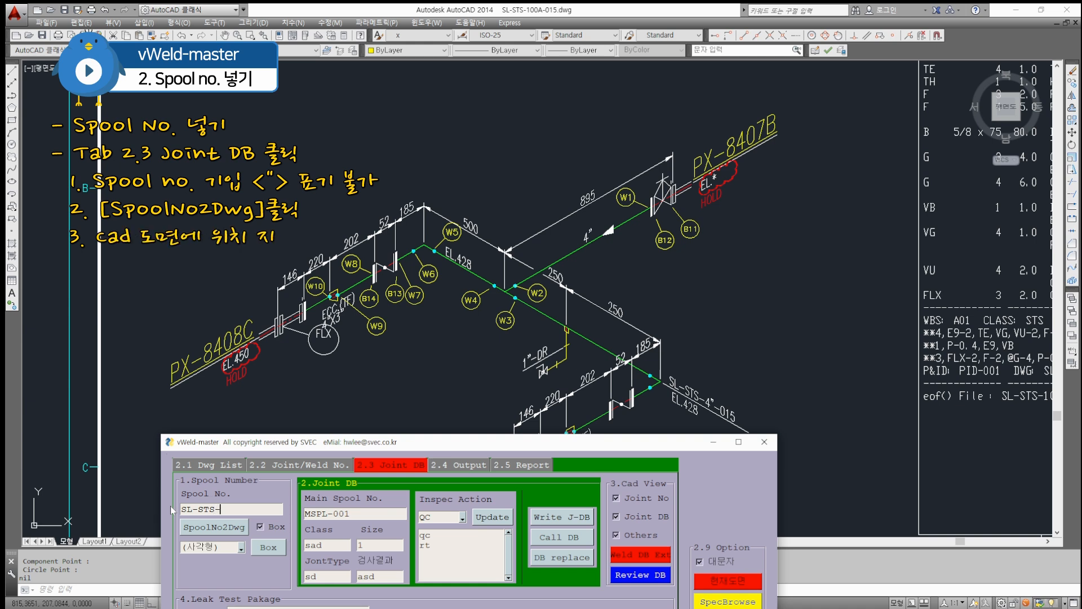
{"action": "type", "text": "4"}
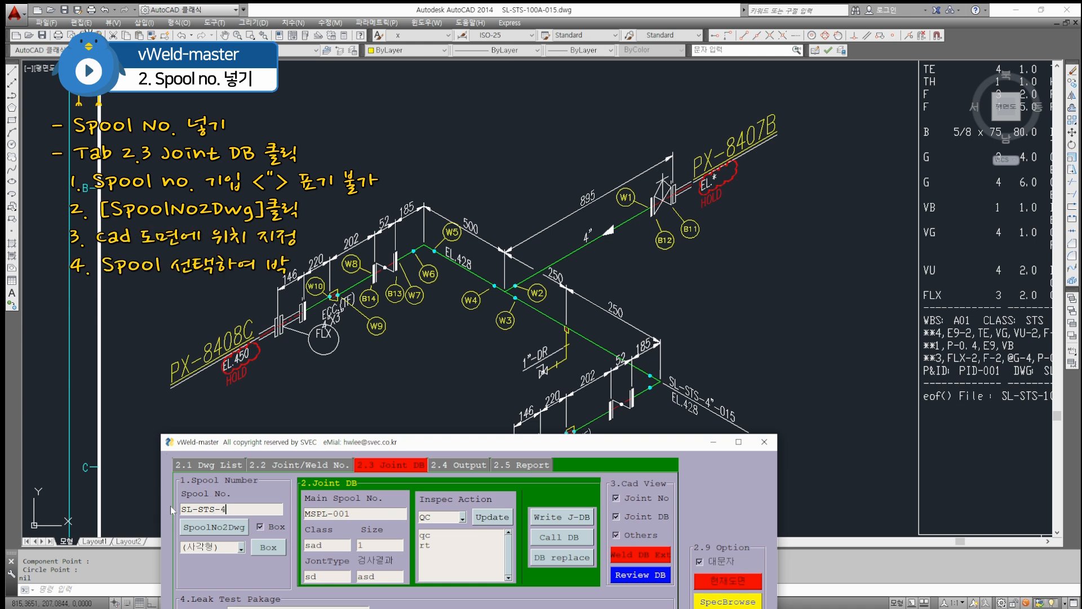
{"action": "type", "text": "-015"}
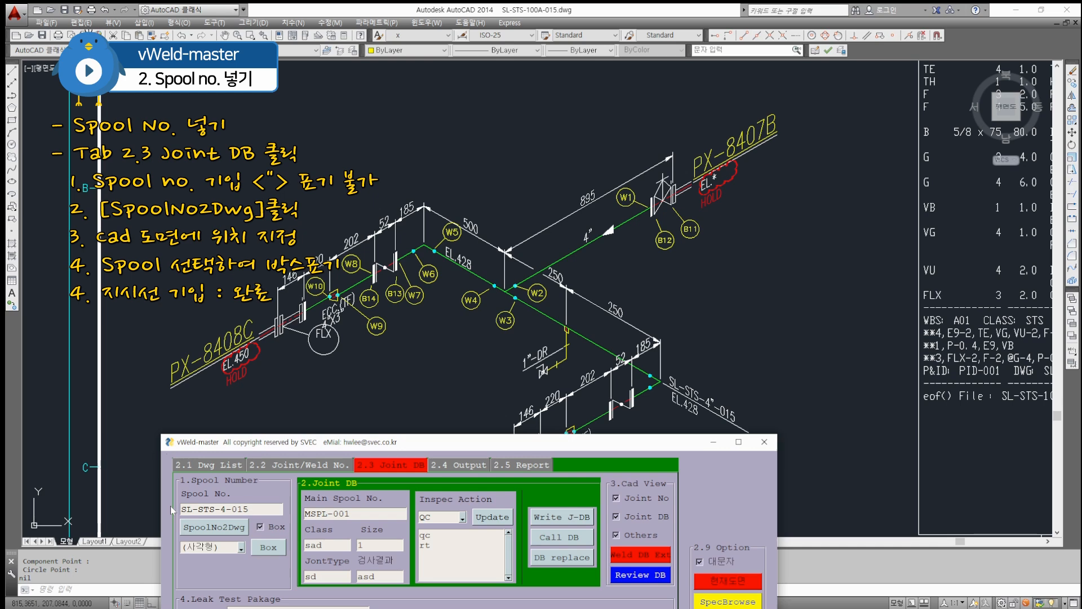
{"action": "type", "text": "-1"}
Step: Insert the boxed spool number into the drawing beside the PX-8407B line, angled down to the right
{"action": "left_click", "coordinate": [225, 532]}
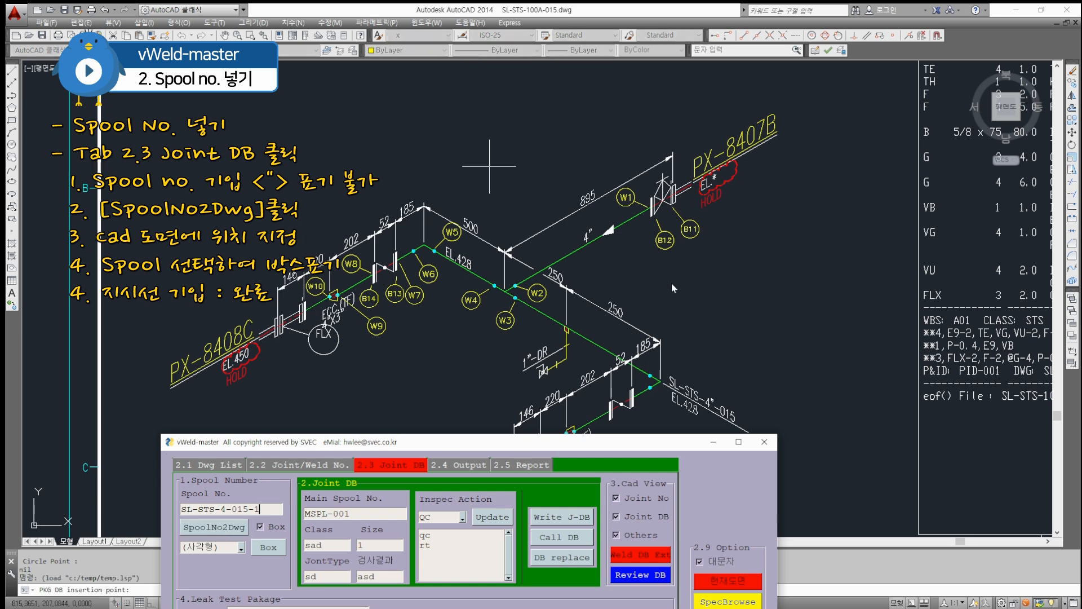
{"action": "left_click", "coordinate": [635, 275]}
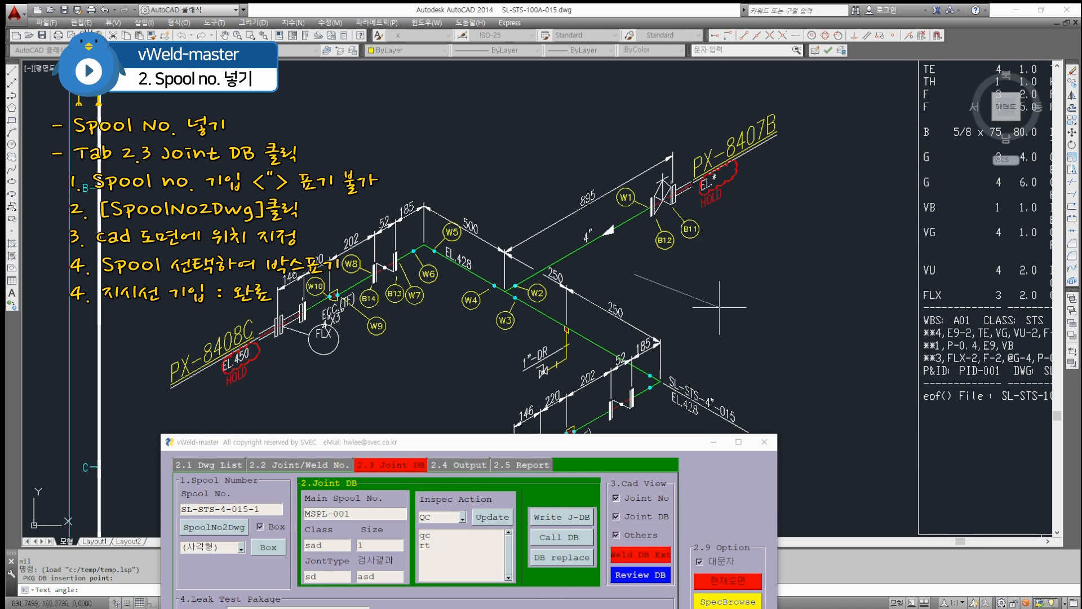
{"action": "left_click", "coordinate": [718, 331]}
{"action": "left_click", "coordinate": [642, 271]}
{"action": "key", "text": "Return"}
Step: Draw a leader line from the 4" pipe to the SL-STS-4-015-1 spool label
{"action": "type", "text": "l"}
{"action": "key", "text": "Return"}
{"action": "scroll", "coordinate": [595, 233], "scroll_direction": "up", "scroll_amount": 2}
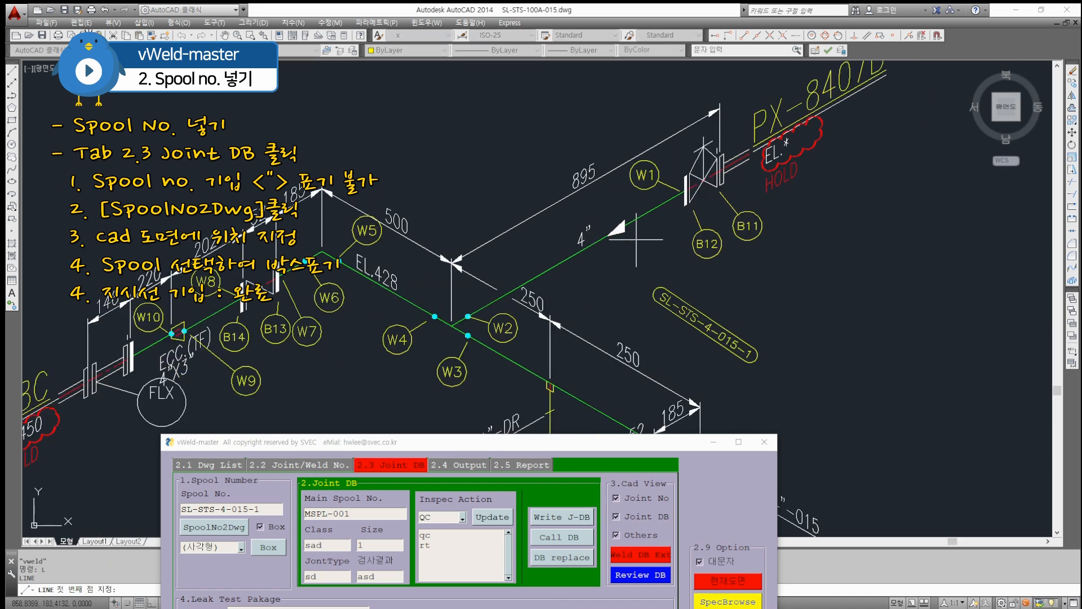
{"action": "left_click", "coordinate": [637, 221]}
{"action": "left_click", "coordinate": [655, 287]}
{"action": "key", "text": "Return"}
{"action": "key", "text": "Escape"}
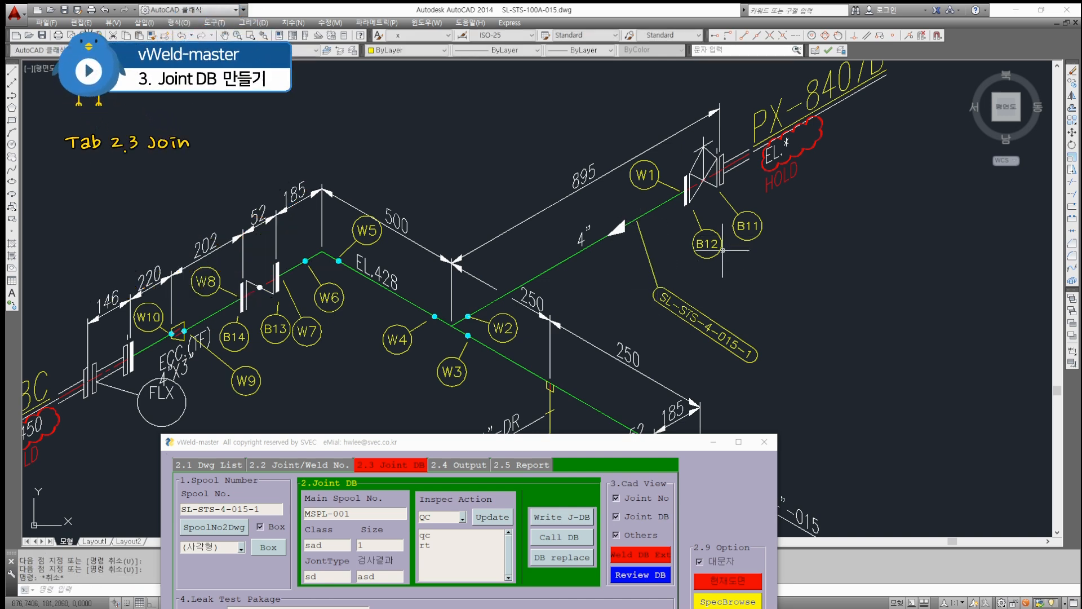
Step: Copy SL-STS-4-015 from the spool number into the Main Spool No. of the joint database
{"action": "left_click_drag", "start_coordinate": [531, 445], "coordinate": [748, 465]}
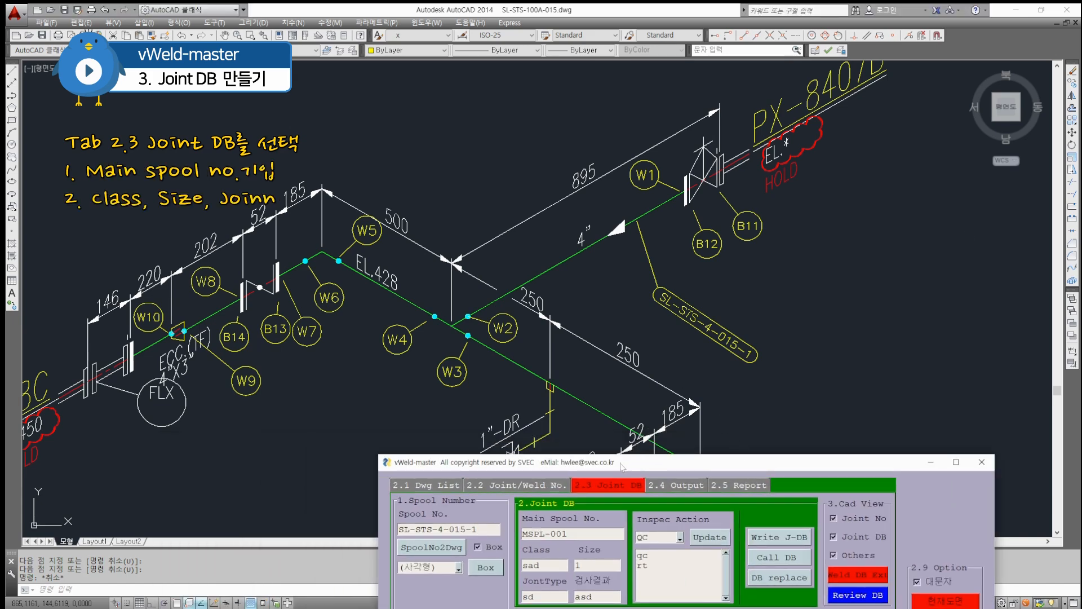
{"action": "left_click_drag", "start_coordinate": [622, 466], "coordinate": [664, 279]}
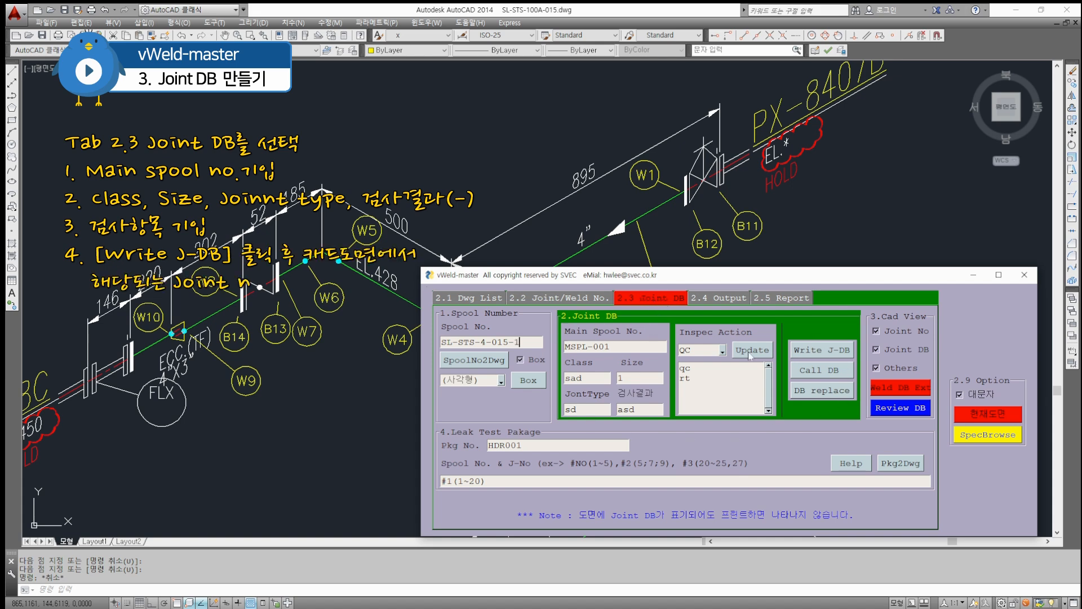
{"action": "left_click_drag", "start_coordinate": [627, 276], "coordinate": [715, 239]}
{"action": "left_click_drag", "start_coordinate": [585, 305], "coordinate": [528, 304]}
{"action": "key", "text": "ctrl+c"}
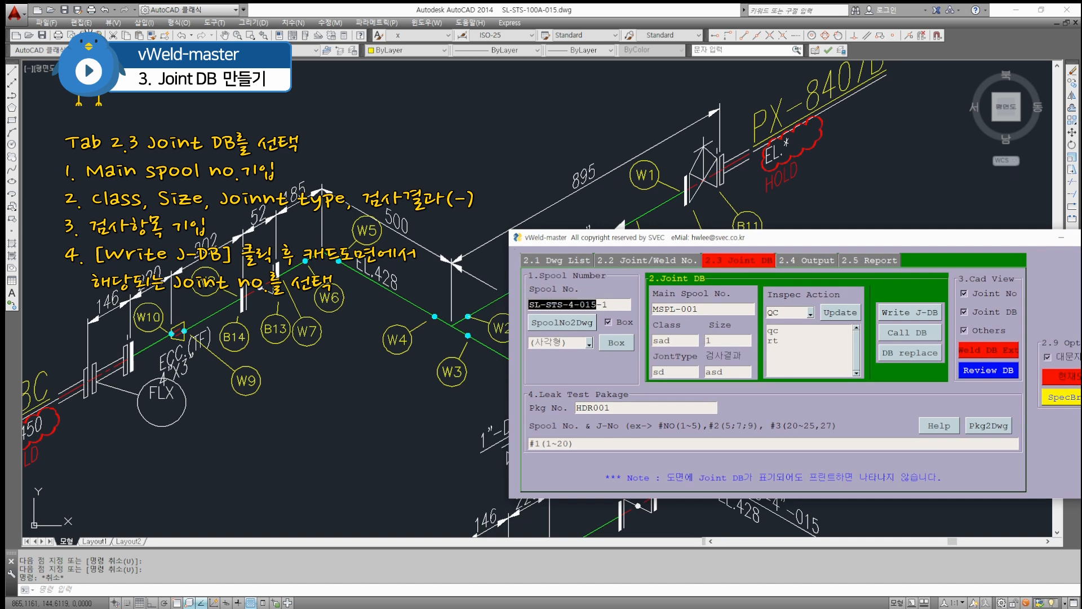
{"action": "left_click_drag", "start_coordinate": [699, 310], "coordinate": [652, 309]}
{"action": "key", "text": "ctrl+v"}
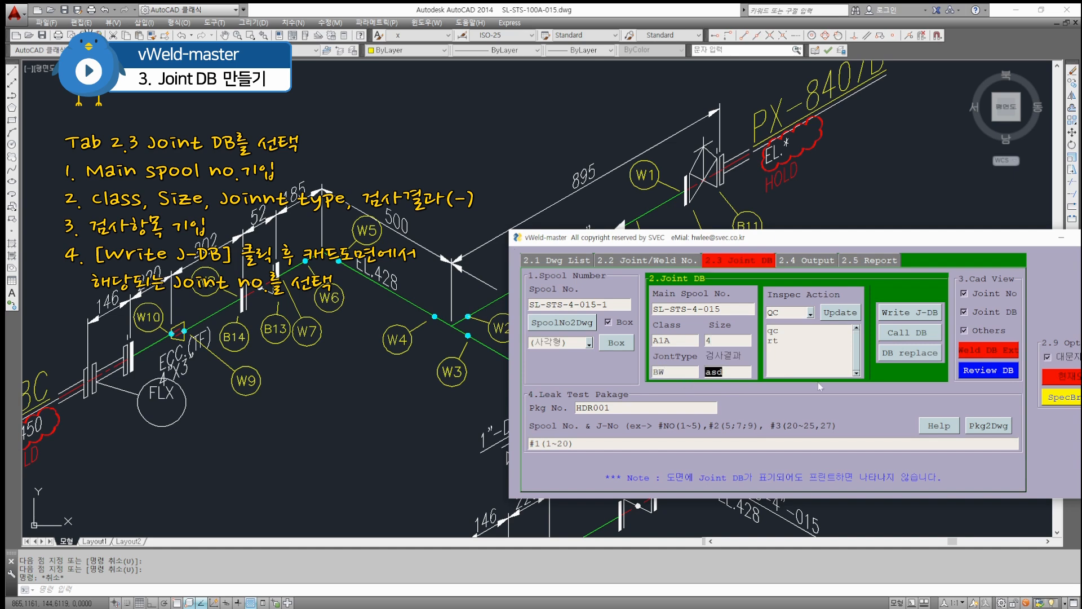
Step: Fill in class A1A, size 4, joint type BW and inspection result "-", with inspection actions QC and RT
{"action": "key", "text": "ctrl+a"}
{"action": "type", "text": "Q"}
{"action": "left_click_drag", "start_coordinate": [861, 242], "coordinate": [681, 331]}
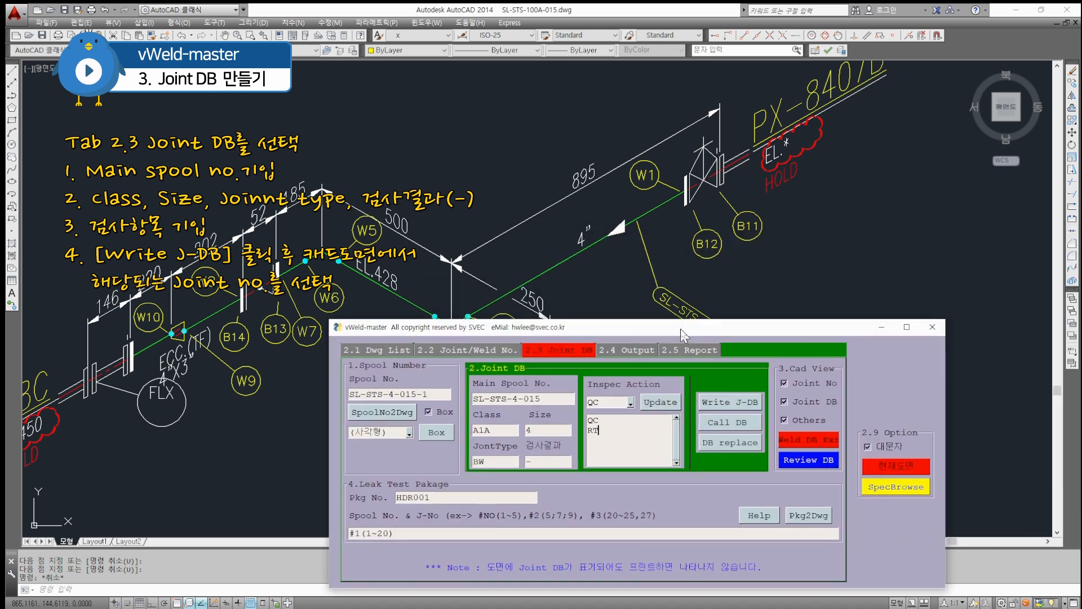
Step: Start writing the joint DB record to the drawing and select joint numbers W1 and W2 through W7
{"action": "left_click", "coordinate": [728, 403]}
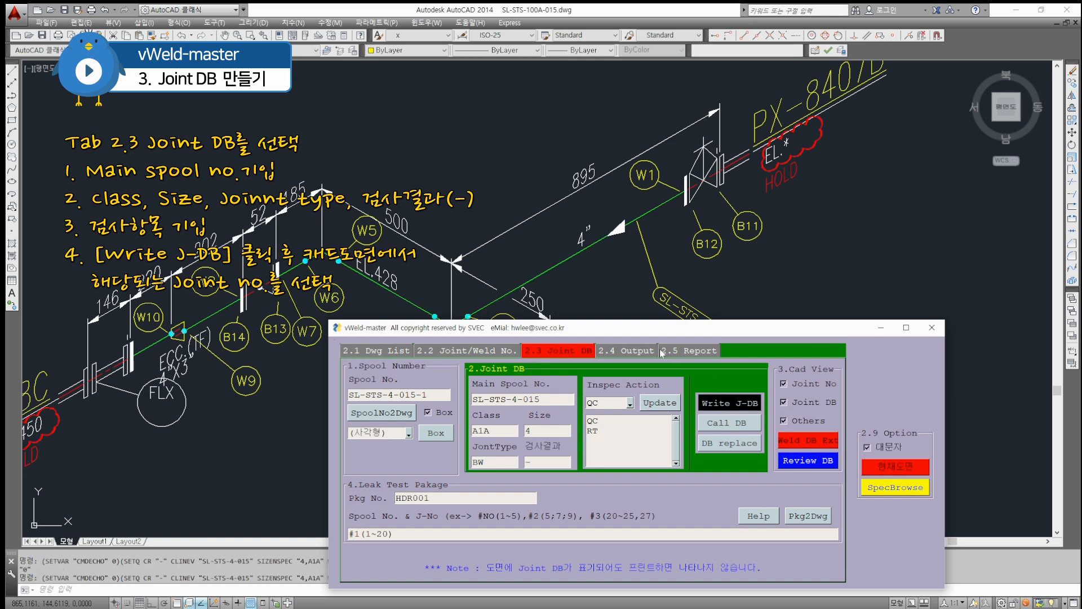
{"action": "left_click_drag", "start_coordinate": [628, 333], "coordinate": [1081, 278]}
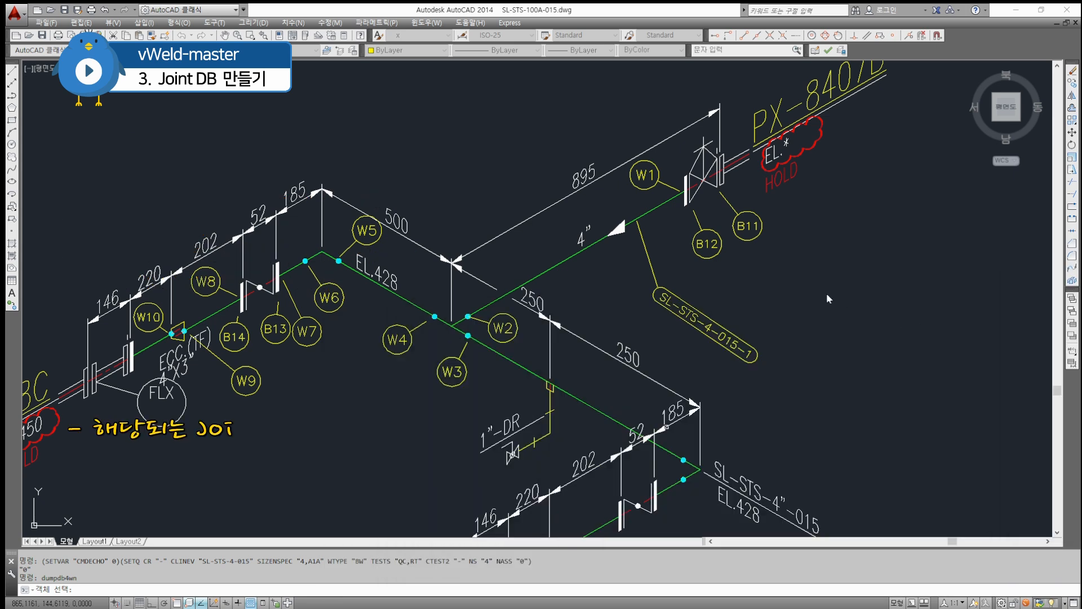
{"action": "left_click", "coordinate": [643, 174]}
{"action": "type", "text": "c"}
{"action": "key", "text": "Return"}
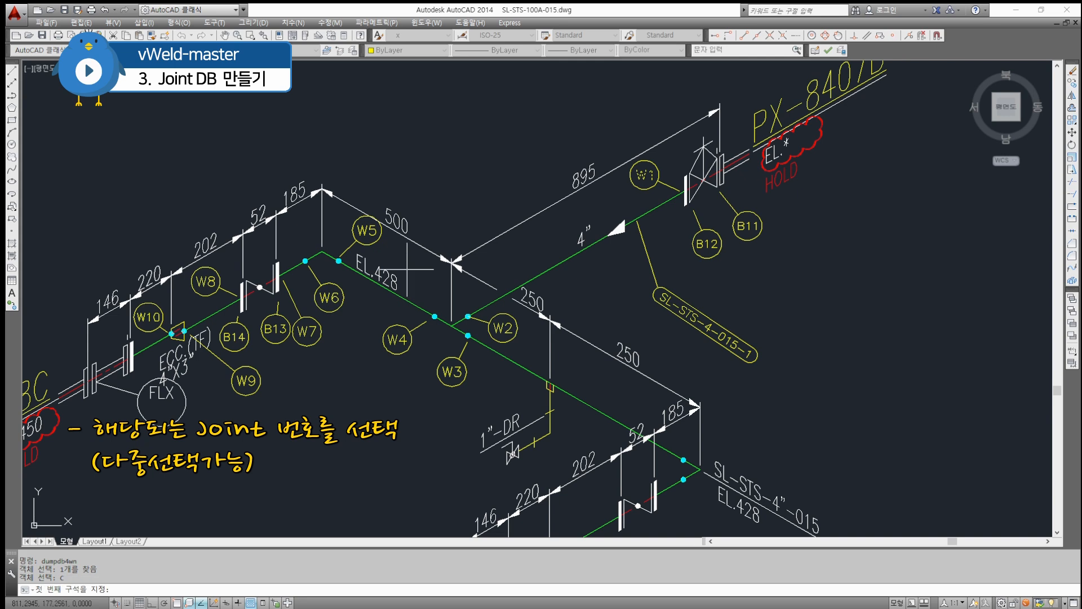
{"action": "left_click", "coordinate": [289, 128]}
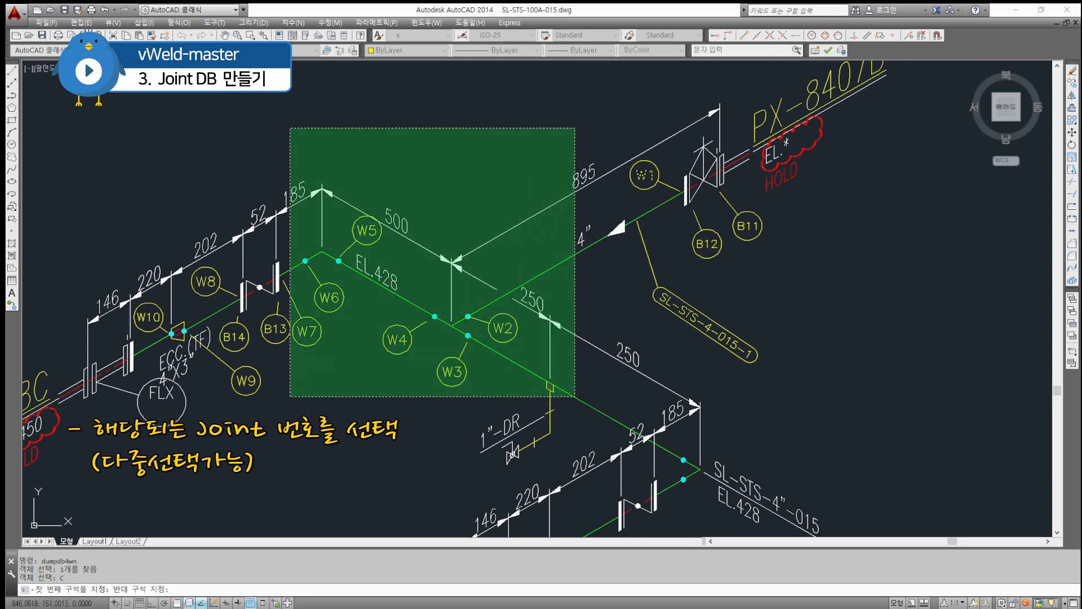
{"action": "left_click", "coordinate": [583, 397]}
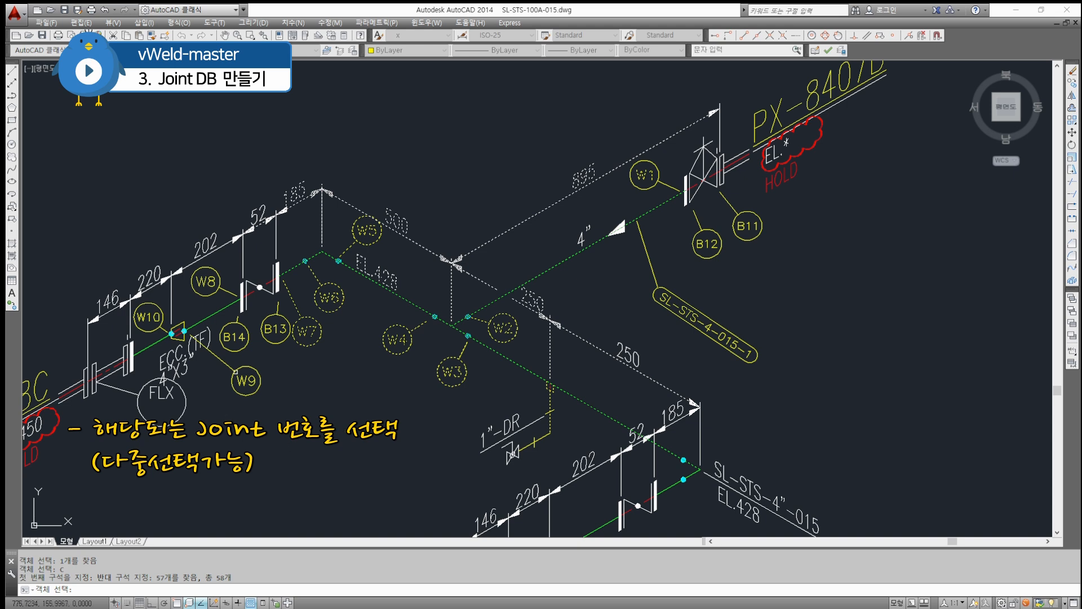
Step: Add joint numbers W8, W9 and W10 to the selection and write the joint DB record to all selected welds
{"action": "type", "text": "c"}
{"action": "key", "text": "Return"}
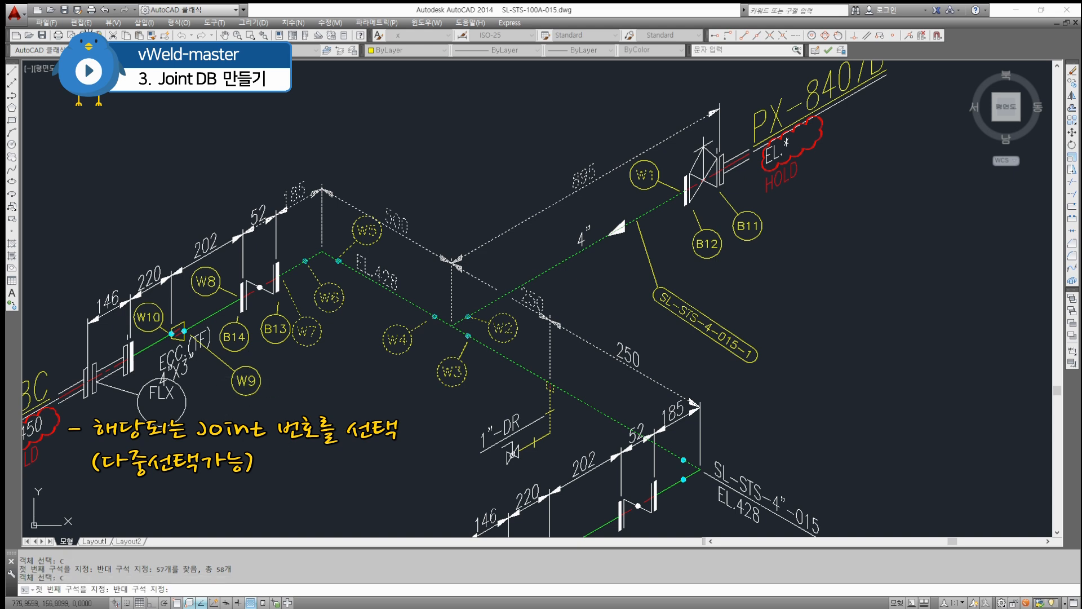
{"action": "left_click", "coordinate": [205, 375]}
{"action": "left_click", "coordinate": [167, 305]}
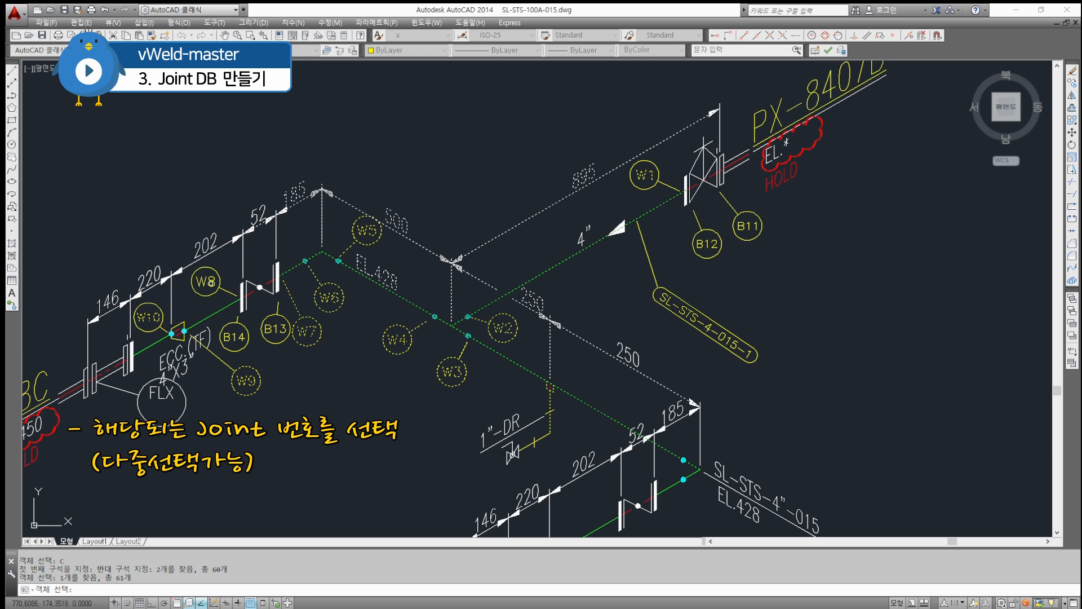
{"action": "left_click", "coordinate": [188, 291]}
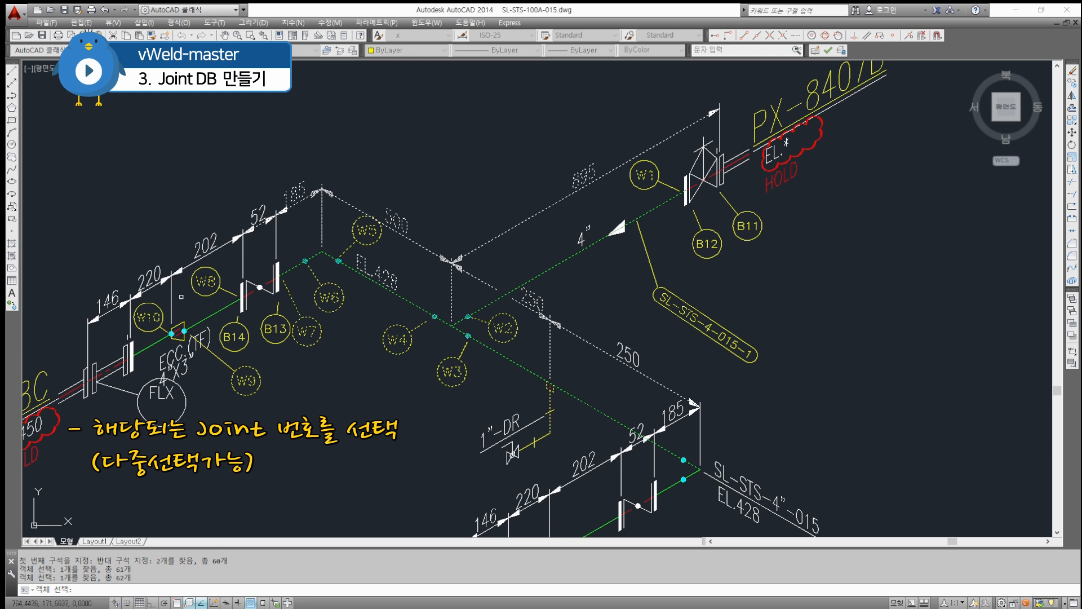
{"action": "left_click", "coordinate": [156, 316]}
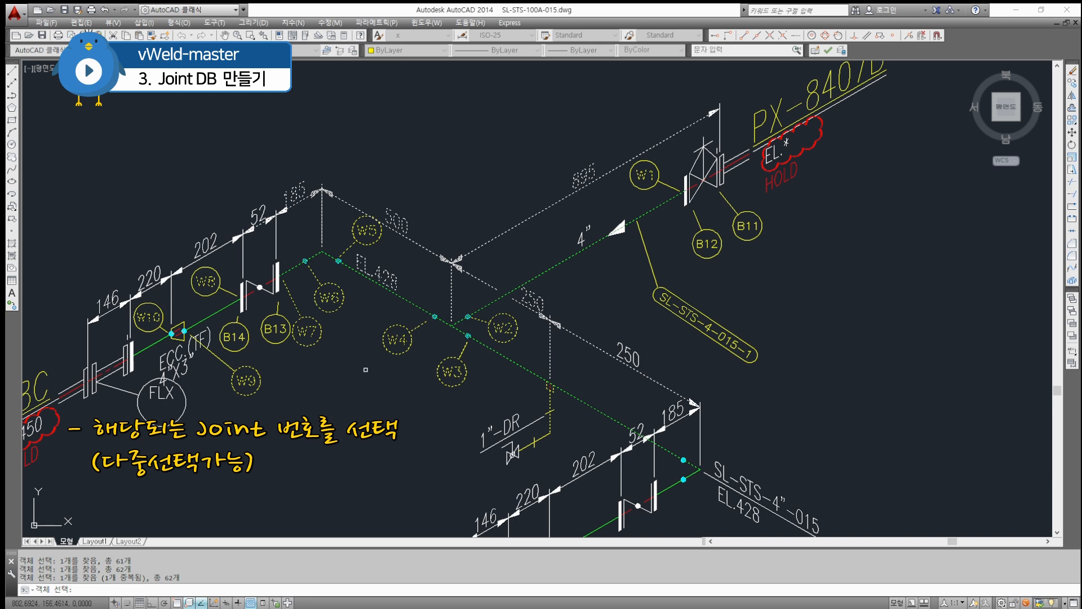
{"action": "key", "text": "Return"}
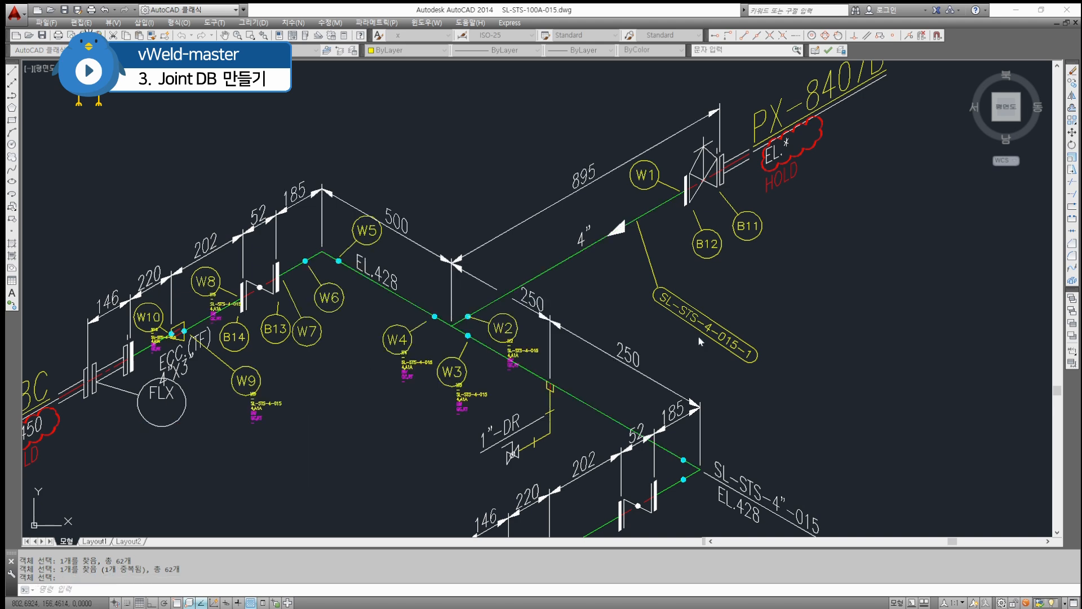
Step: Examine the joint DB records written beside W1 and the other weld numbers along the line
{"action": "scroll", "coordinate": [674, 196], "scroll_direction": "up", "scroll_amount": 5}
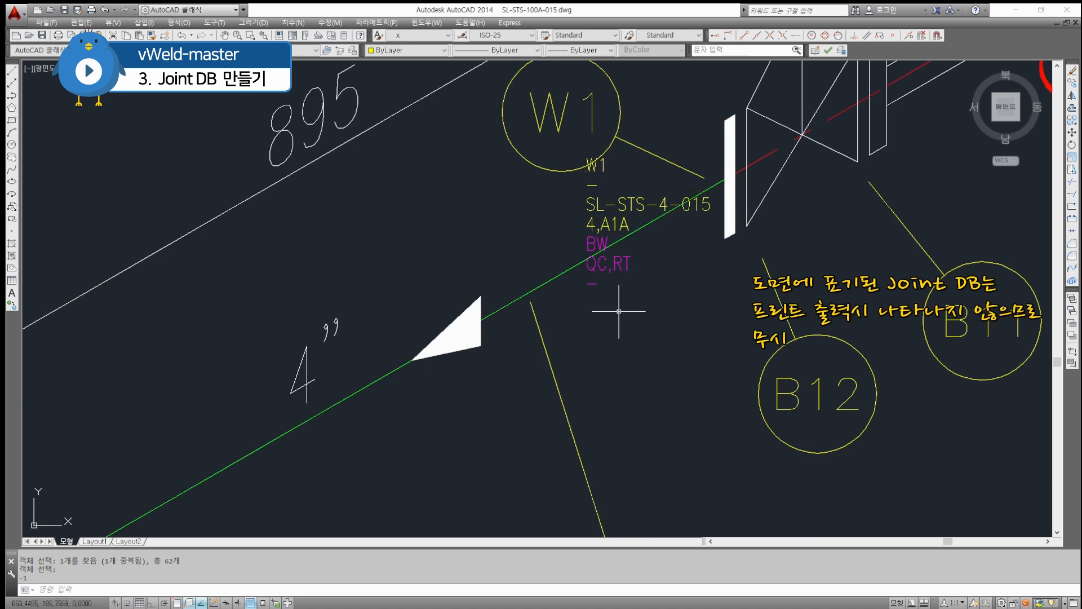
{"action": "scroll", "coordinate": [648, 298], "scroll_direction": "down", "scroll_amount": 2}
{"action": "scroll", "coordinate": [654, 271], "scroll_direction": "down", "scroll_amount": 4}
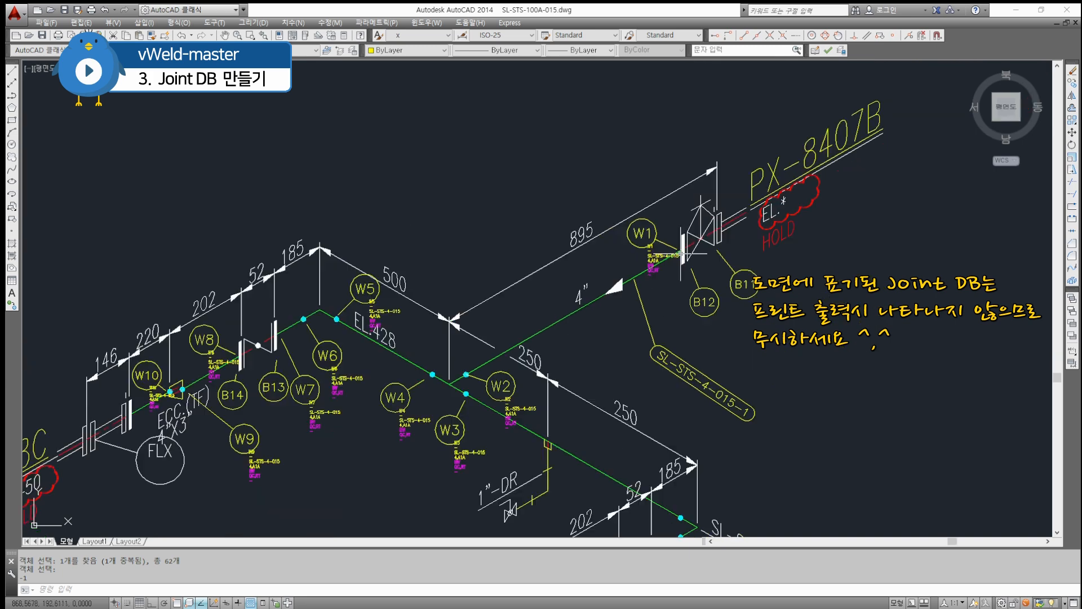
{"action": "scroll", "coordinate": [450, 445], "scroll_direction": "up", "scroll_amount": 2}
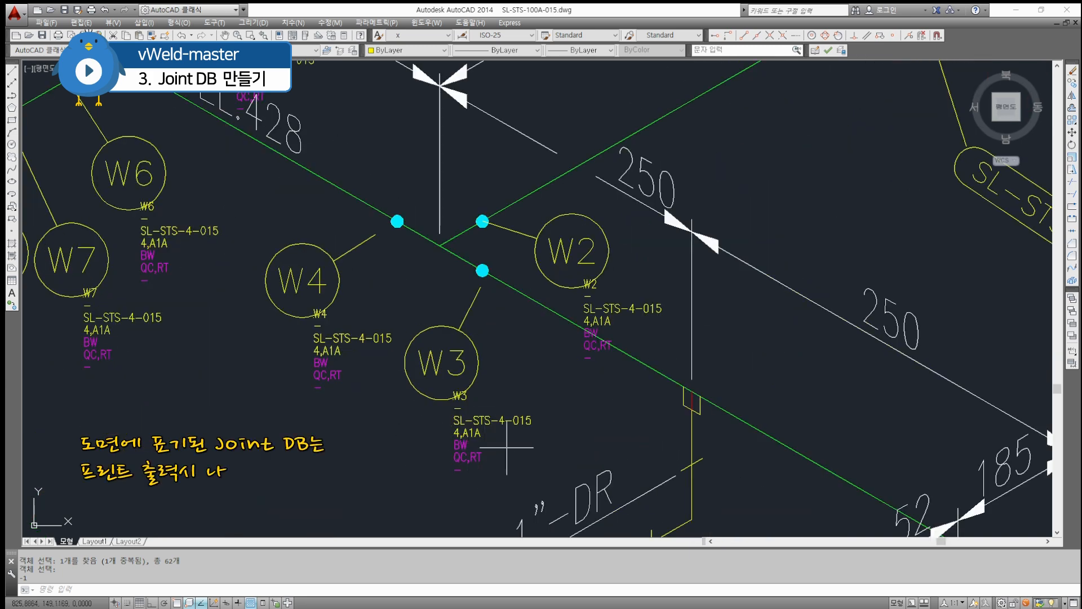
{"action": "scroll", "coordinate": [554, 446], "scroll_direction": "down", "scroll_amount": 1}
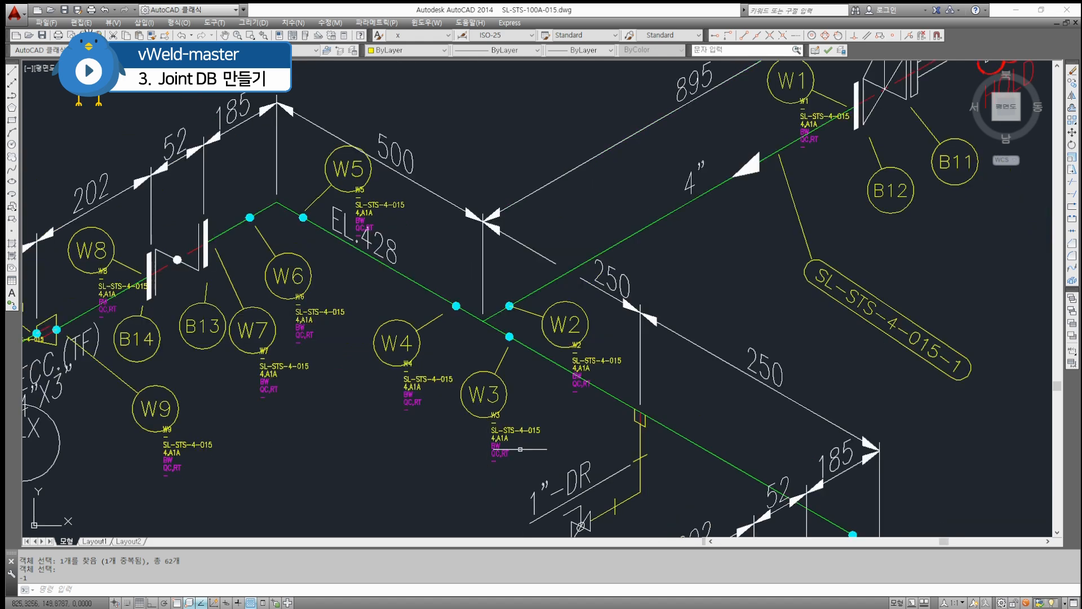
{"action": "scroll", "coordinate": [458, 447], "scroll_direction": "down", "scroll_amount": 1}
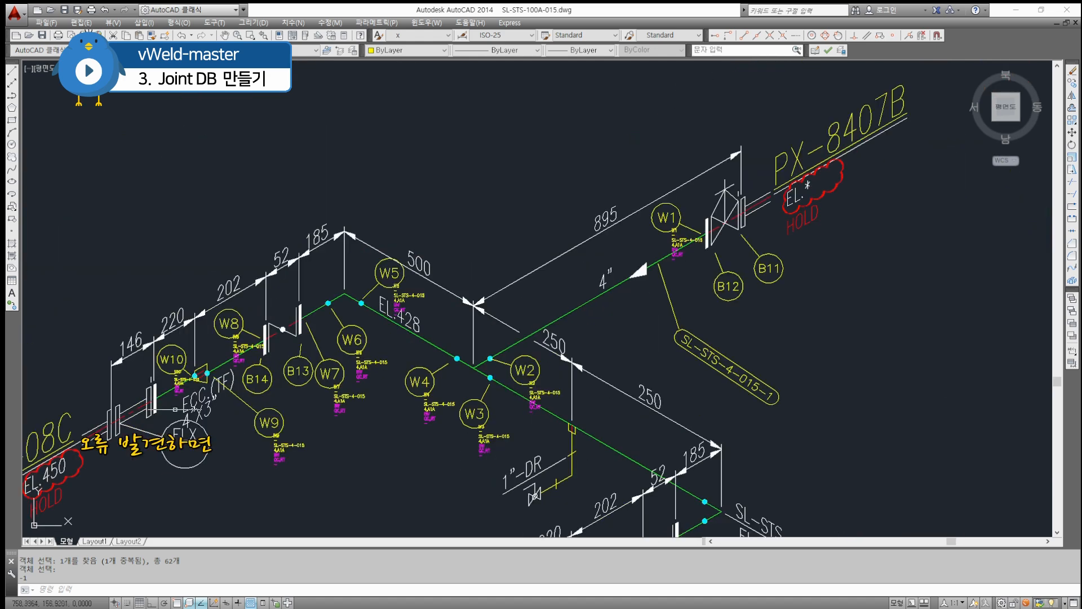
Step: Delete the joint DB record beside W10 at the eccentric reducer
{"action": "scroll", "coordinate": [169, 386], "scroll_direction": "up", "scroll_amount": 5}
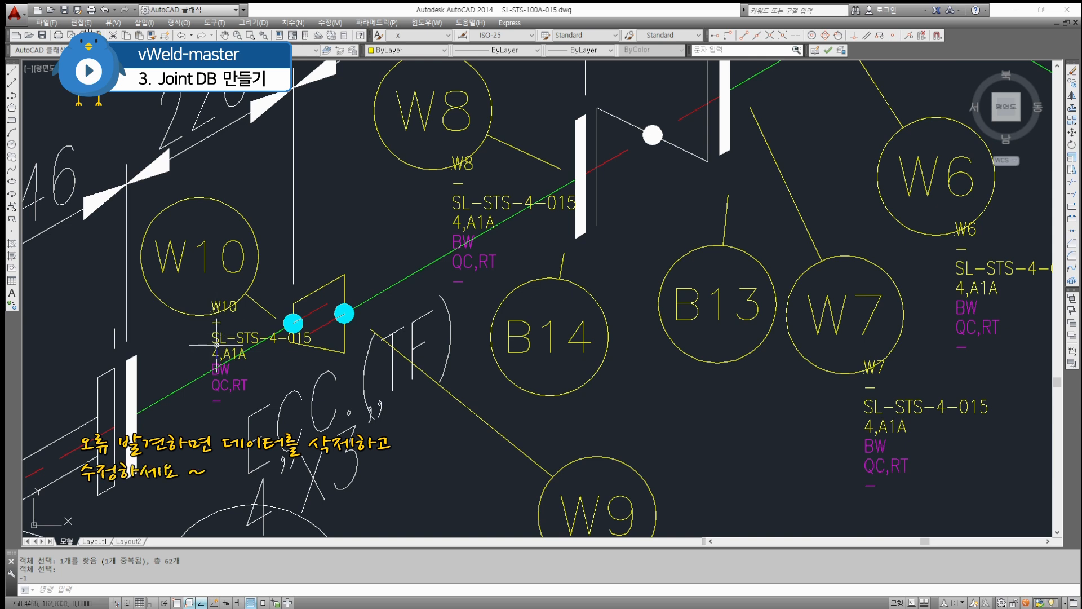
{"action": "key", "text": "Return"}
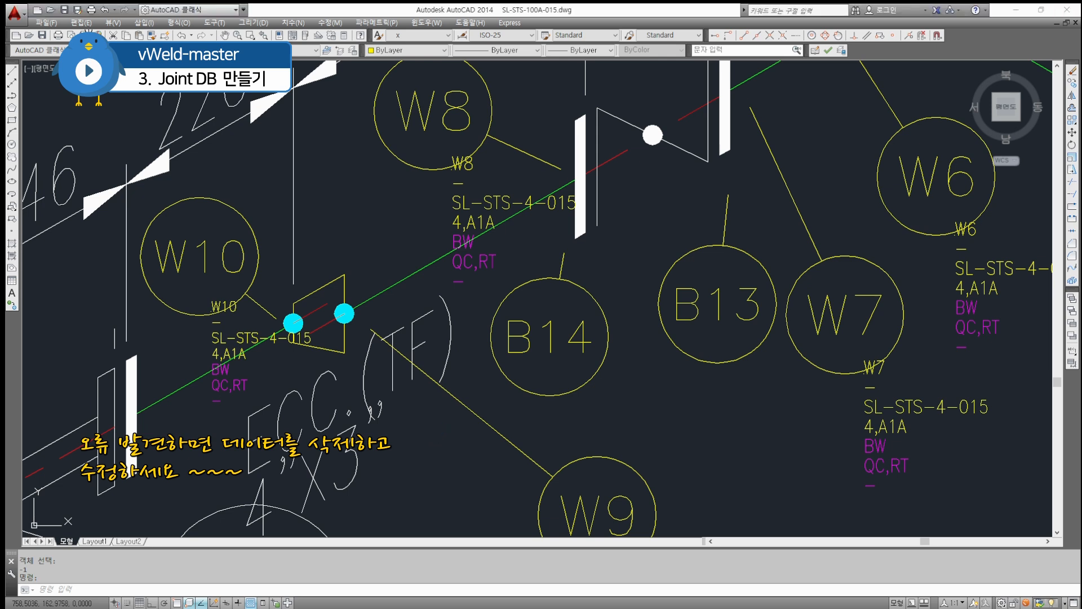
{"action": "key", "text": "Escape"}
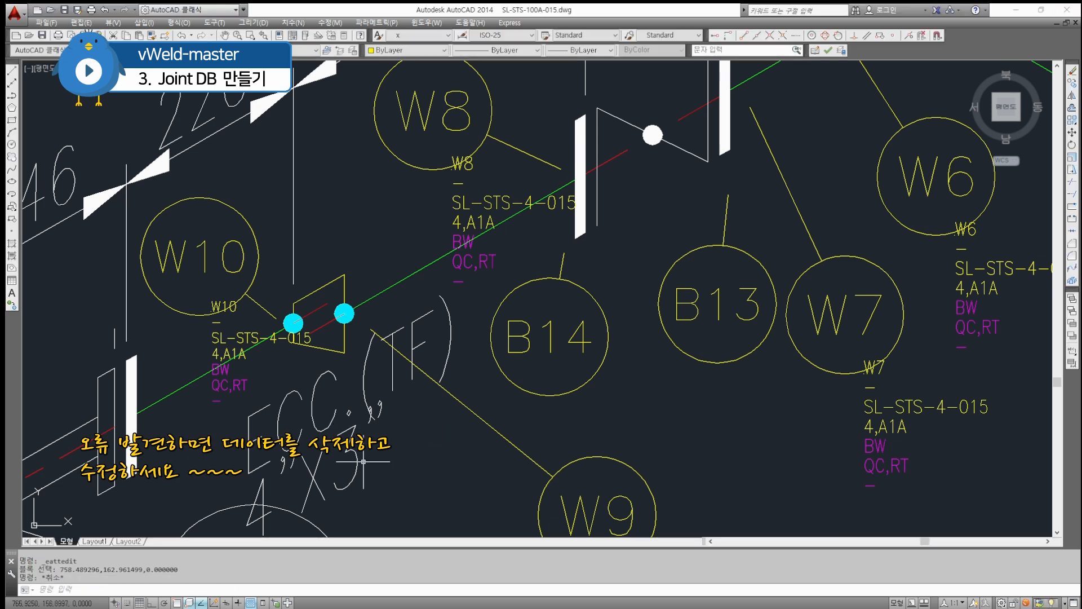
{"action": "left_click", "coordinate": [224, 377]}
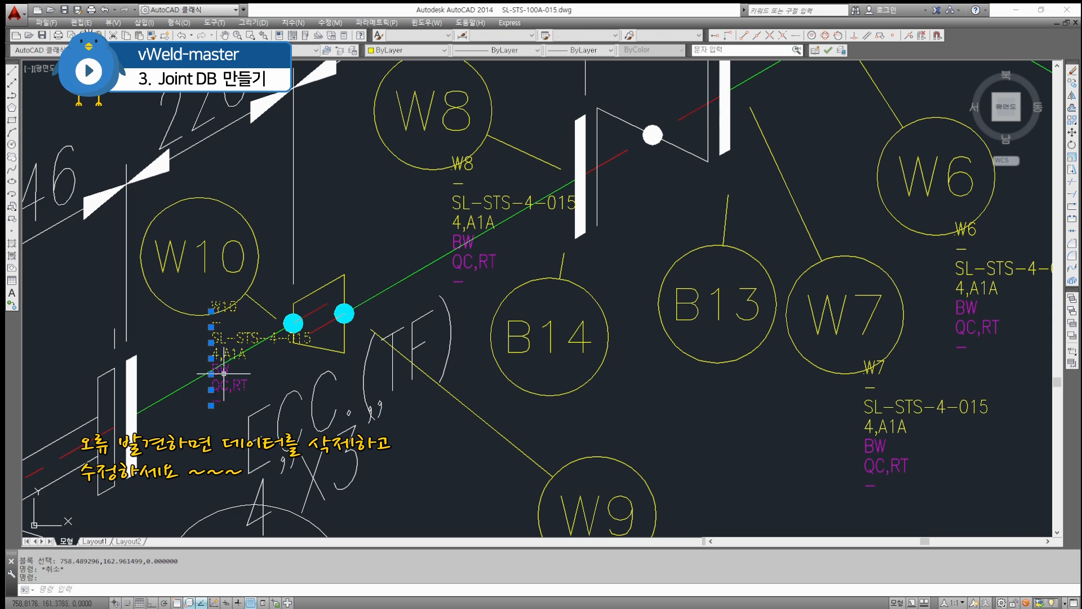
{"action": "key", "text": "Delete"}
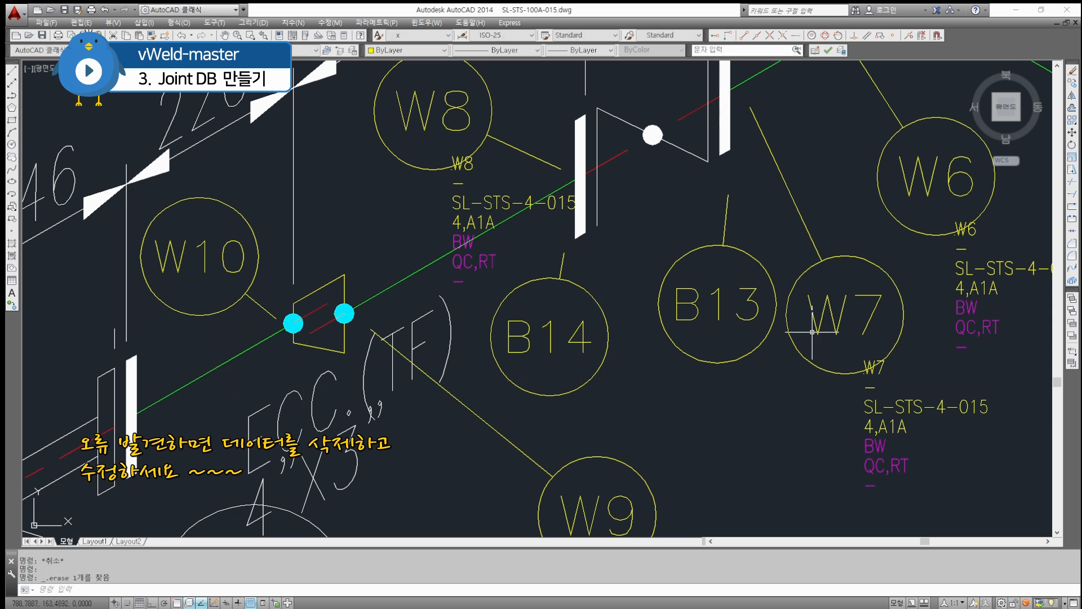
Step: Set the joint DB size to 3 and write a new record to joint W10
{"action": "key", "text": "alt+Tab"}
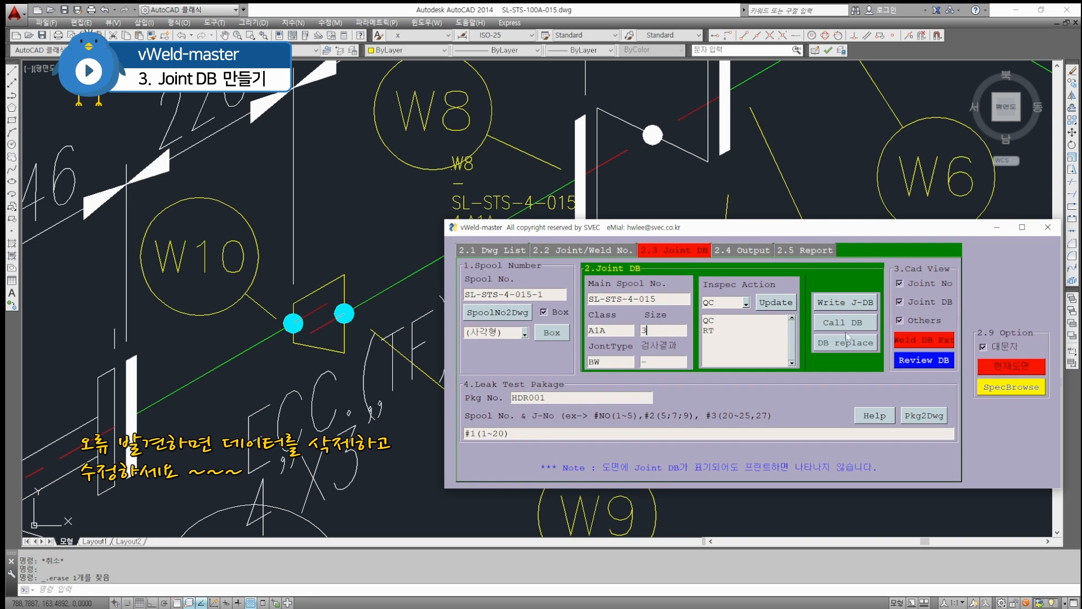
{"action": "left_click", "coordinate": [847, 306]}
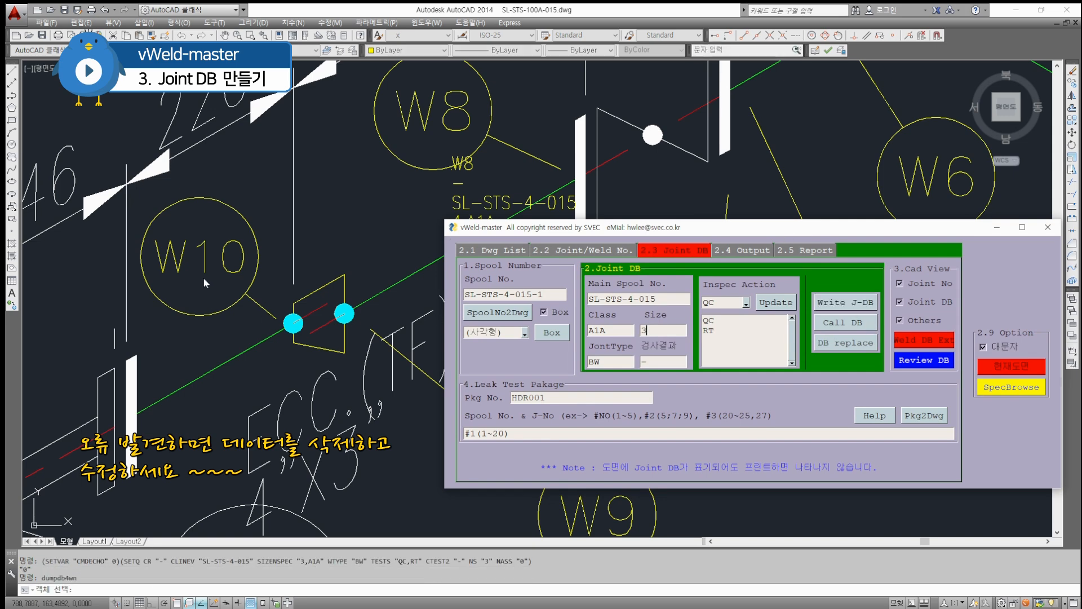
{"action": "left_click", "coordinate": [203, 251]}
{"action": "key", "text": "Return"}
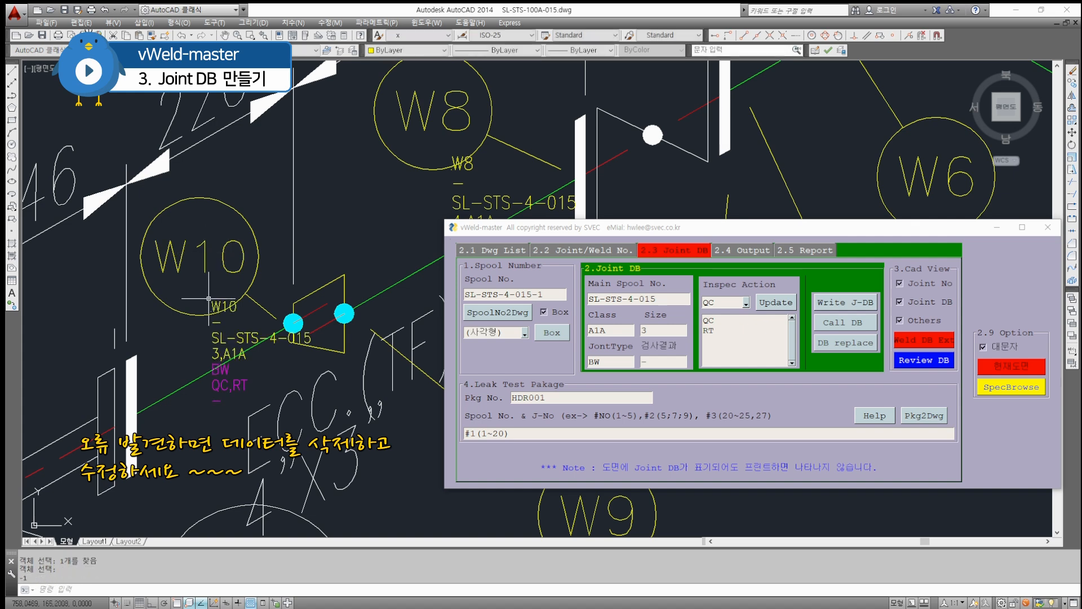
{"action": "scroll", "coordinate": [240, 363], "scroll_direction": "up", "scroll_amount": 2}
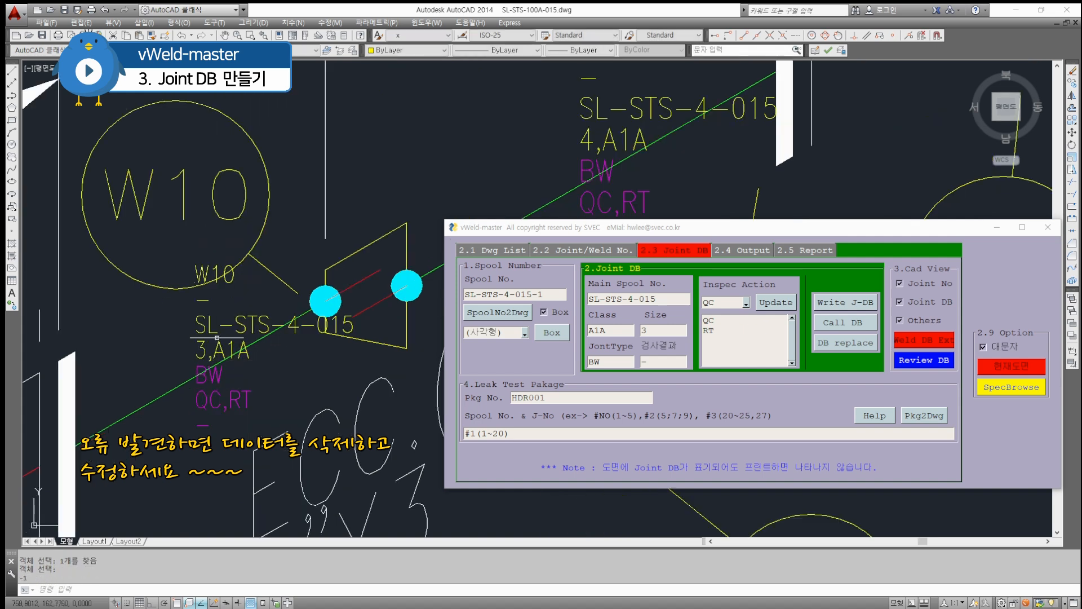
Step: Set the joint DB to joint type BT and size 4 for the bolting joints
{"action": "mouse_move", "coordinate": [714, 224]}
{"action": "left_mouse_down"}
{"action": "mouse_move", "coordinate": [364, 286]}
{"action": "mouse_move", "coordinate": [536, 280]}
{"action": "left_mouse_up"}
{"action": "double_click", "coordinate": [419, 405]}
{"action": "type", "text": "B"}
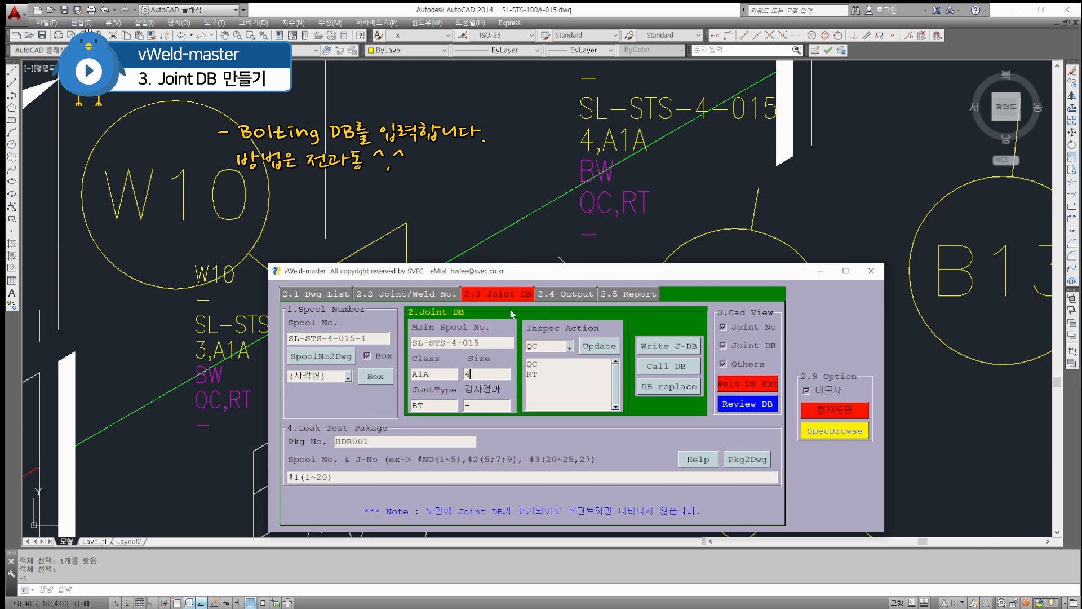
Step: Start writing the bolting joint DB record and select bolting numbers B14 and B13
{"action": "left_click_drag", "start_coordinate": [502, 277], "coordinate": [1081, 286]}
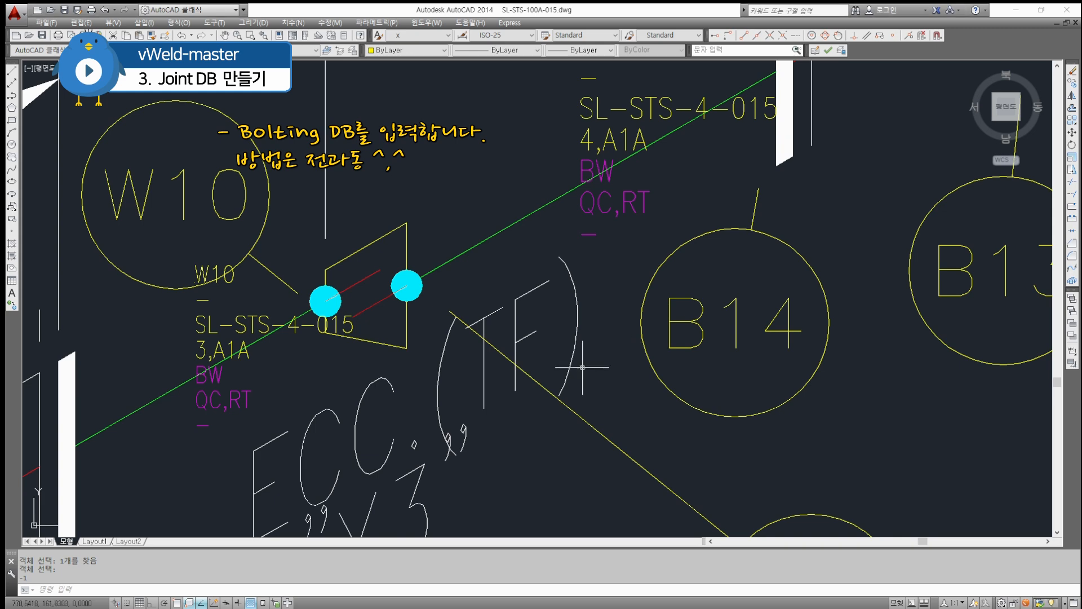
{"action": "scroll", "coordinate": [420, 390], "scroll_direction": "down", "scroll_amount": 5}
{"action": "scroll", "coordinate": [454, 364], "scroll_direction": "up", "scroll_amount": 5}
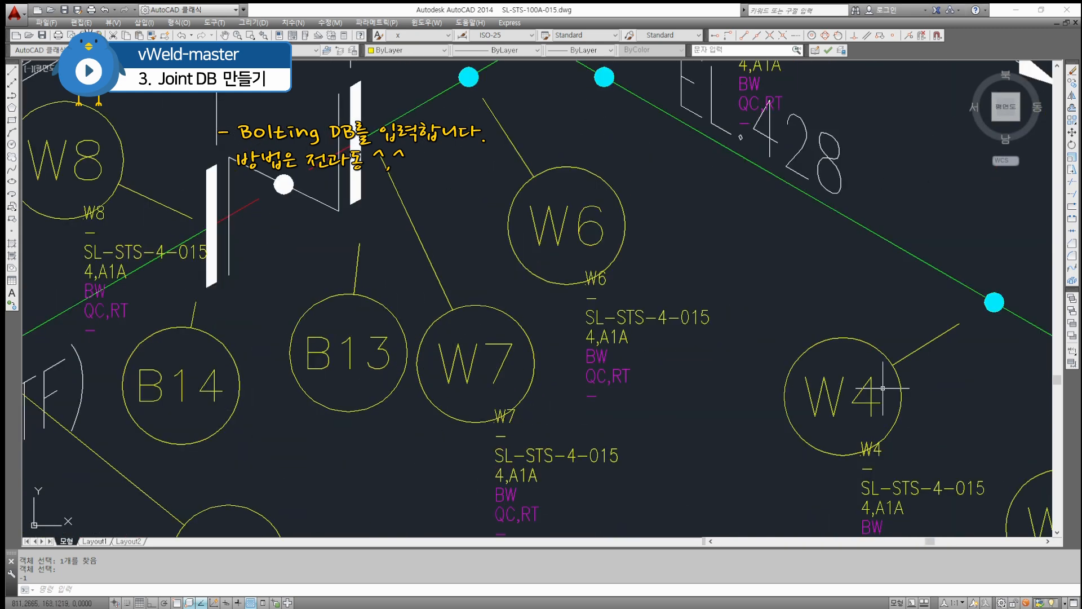
{"action": "left_click_drag", "start_coordinate": [1081, 284], "coordinate": [903, 195]}
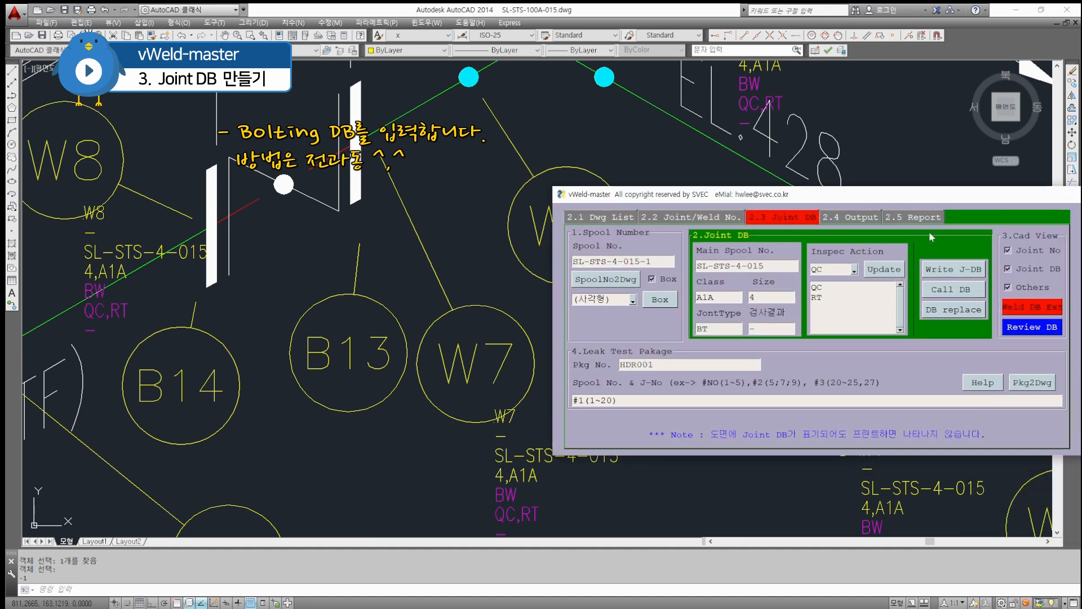
{"action": "left_click", "coordinate": [953, 274]}
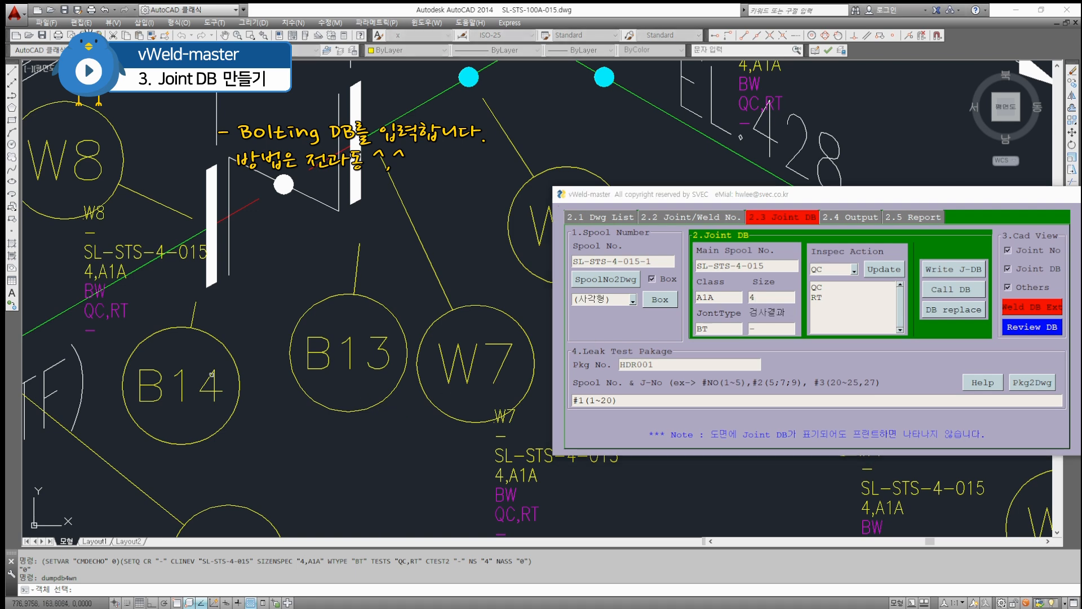
{"action": "left_click", "coordinate": [182, 373]}
{"action": "left_click", "coordinate": [178, 377]}
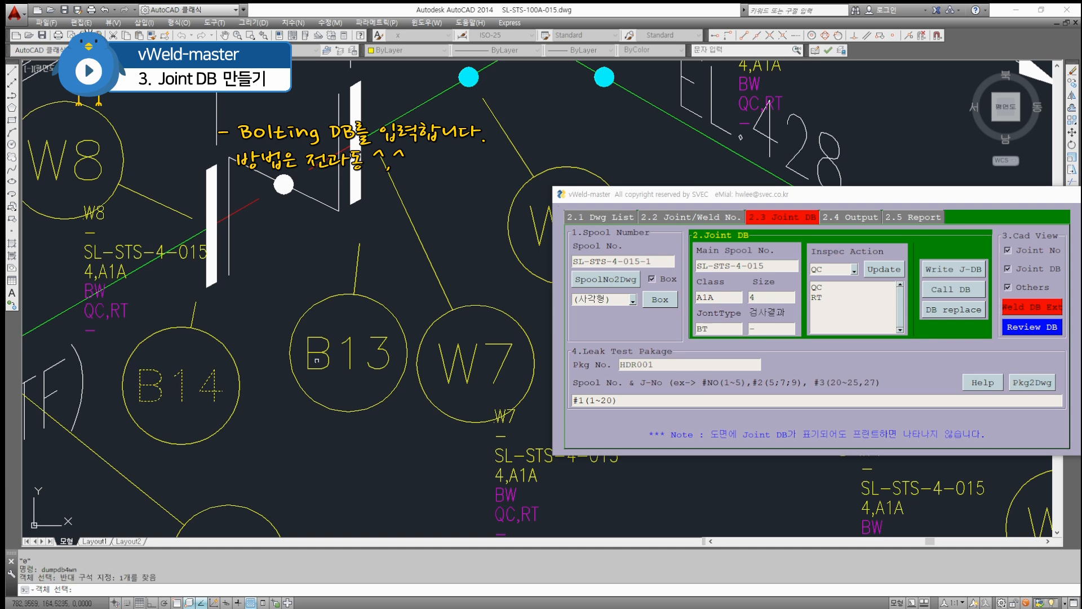
{"action": "scroll", "coordinate": [330, 351], "scroll_direction": "down", "scroll_amount": 2}
{"action": "left_click", "coordinate": [326, 351]}
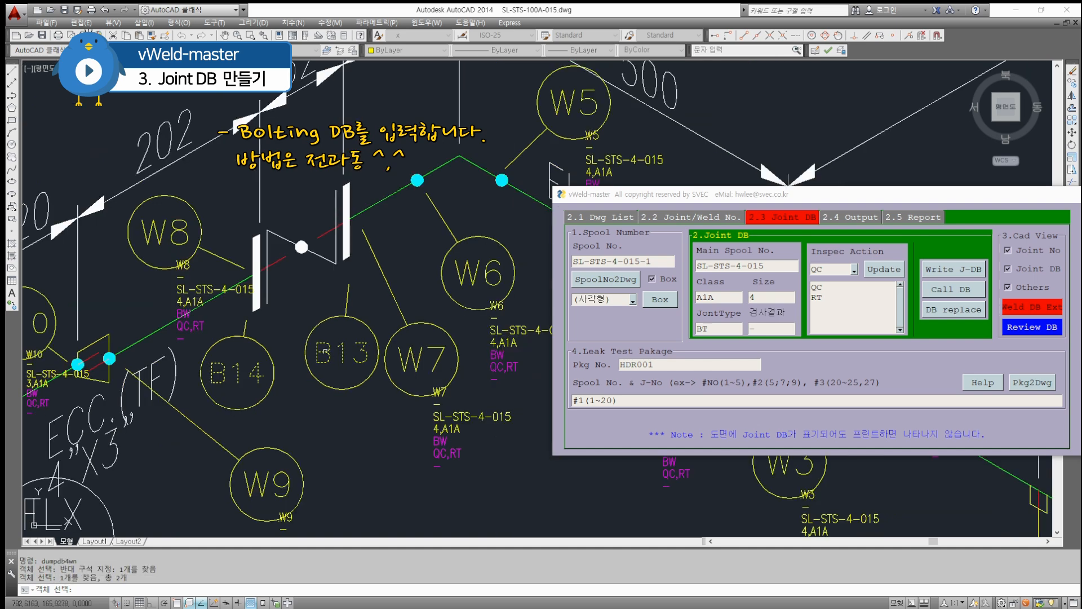
Step: Add B12 and B11 near PX-8407B to the selection, write the bolting record, and check the result beside them
{"action": "scroll", "coordinate": [326, 351], "scroll_direction": "down", "scroll_amount": 2}
{"action": "scroll", "coordinate": [326, 351], "scroll_direction": "down", "scroll_amount": 2}
{"action": "scroll", "coordinate": [449, 316], "scroll_direction": "up", "scroll_amount": 4}
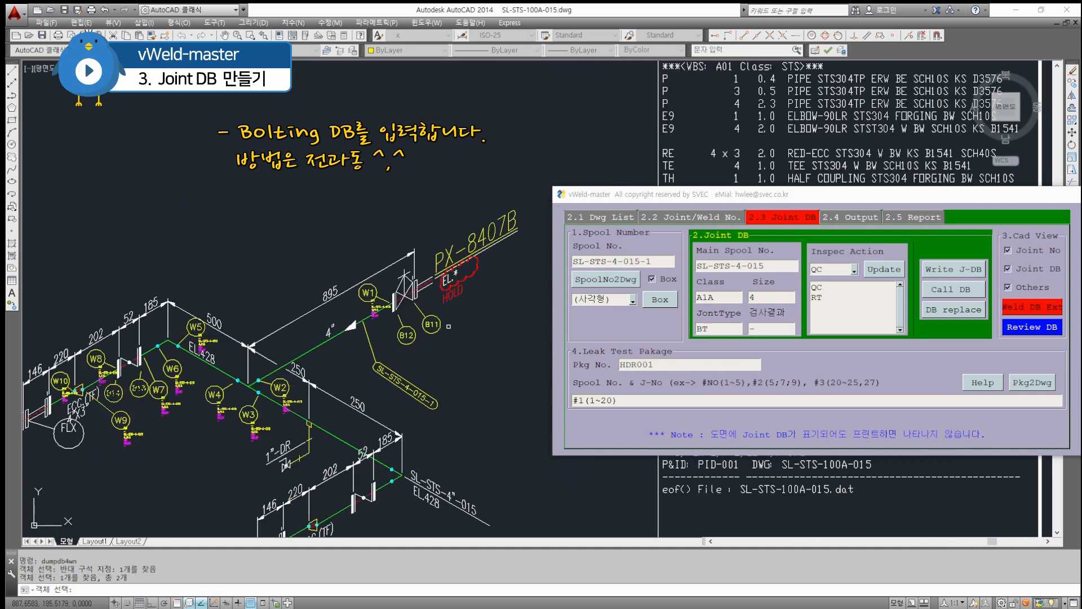
{"action": "left_click", "coordinate": [380, 341]}
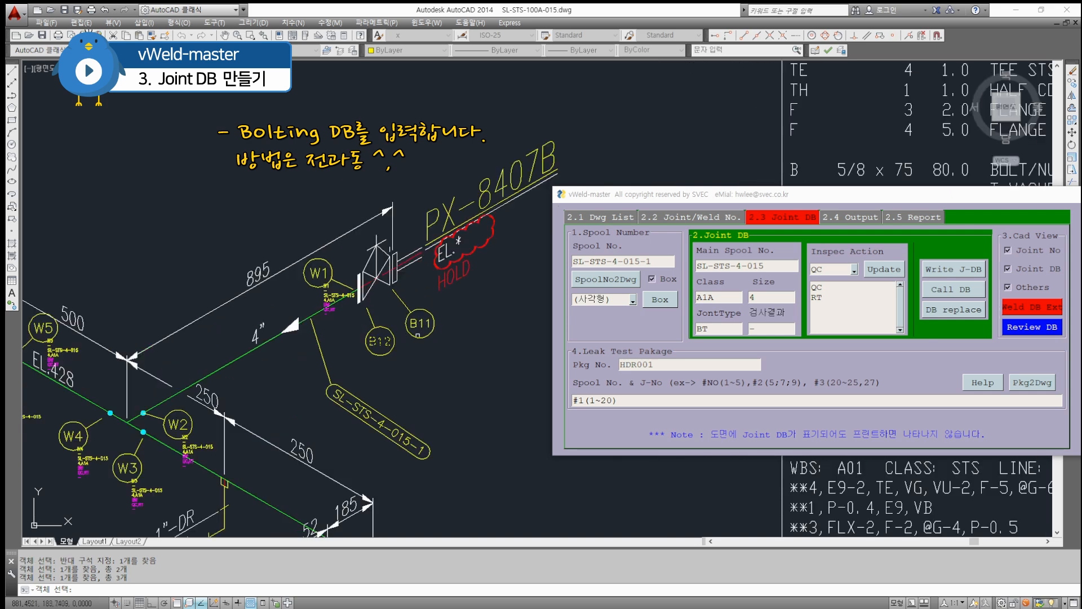
{"action": "left_click", "coordinate": [416, 325]}
{"action": "key", "text": "Return"}
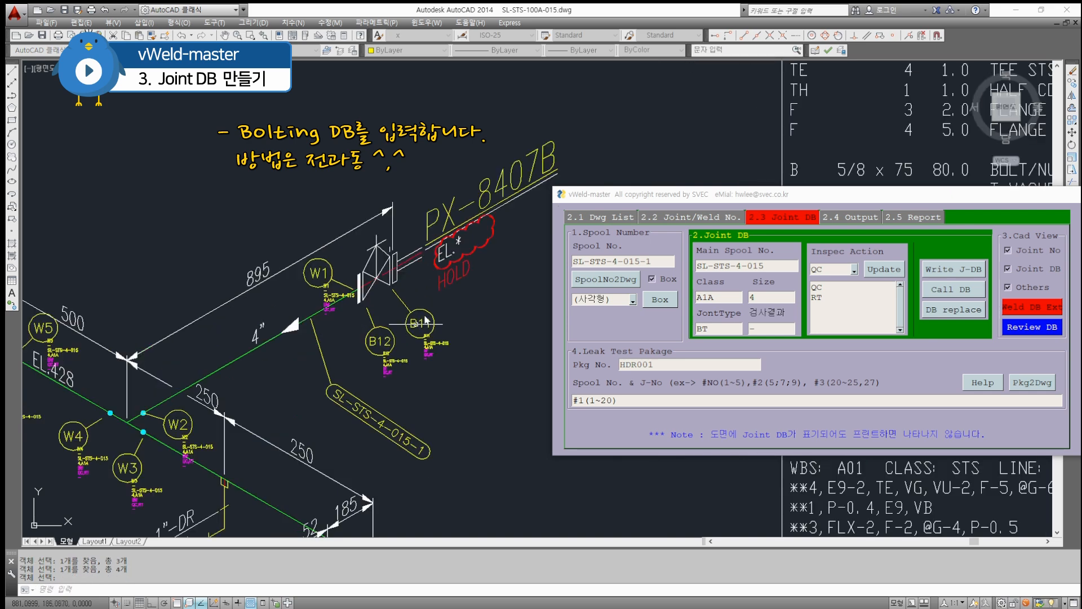
{"action": "scroll", "coordinate": [461, 271], "scroll_direction": "down", "scroll_amount": 2}
{"action": "scroll", "coordinate": [474, 313], "scroll_direction": "up", "scroll_amount": 7}
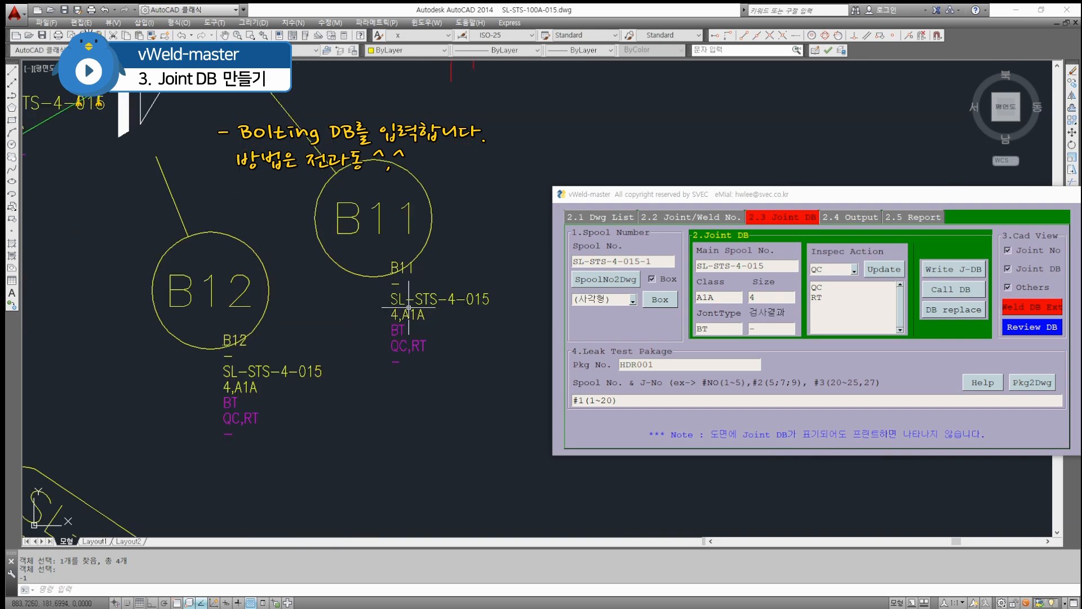
Step: Extract the current drawing's weld joint DB to a spreadsheet and agree to review the Weld DB file
{"action": "mouse_move", "coordinate": [640, 199]}
{"action": "left_mouse_down"}
{"action": "mouse_move", "coordinate": [377, 341]}
{"action": "mouse_move", "coordinate": [851, 268]}
{"action": "mouse_move", "coordinate": [873, 285]}
{"action": "left_mouse_up"}
{"action": "scroll", "coordinate": [516, 271], "scroll_direction": "down", "scroll_amount": 4}
{"action": "scroll", "coordinate": [558, 307], "scroll_direction": "down", "scroll_amount": 3}
{"action": "scroll", "coordinate": [276, 340], "scroll_direction": "up", "scroll_amount": 2}
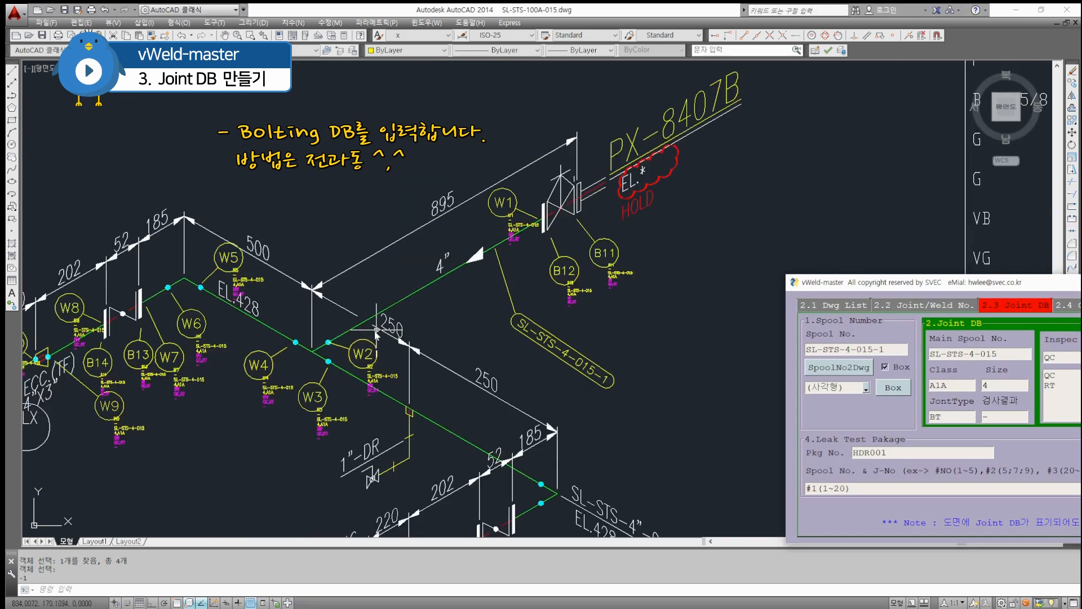
{"action": "left_click_drag", "start_coordinate": [860, 286], "coordinate": [248, 168]}
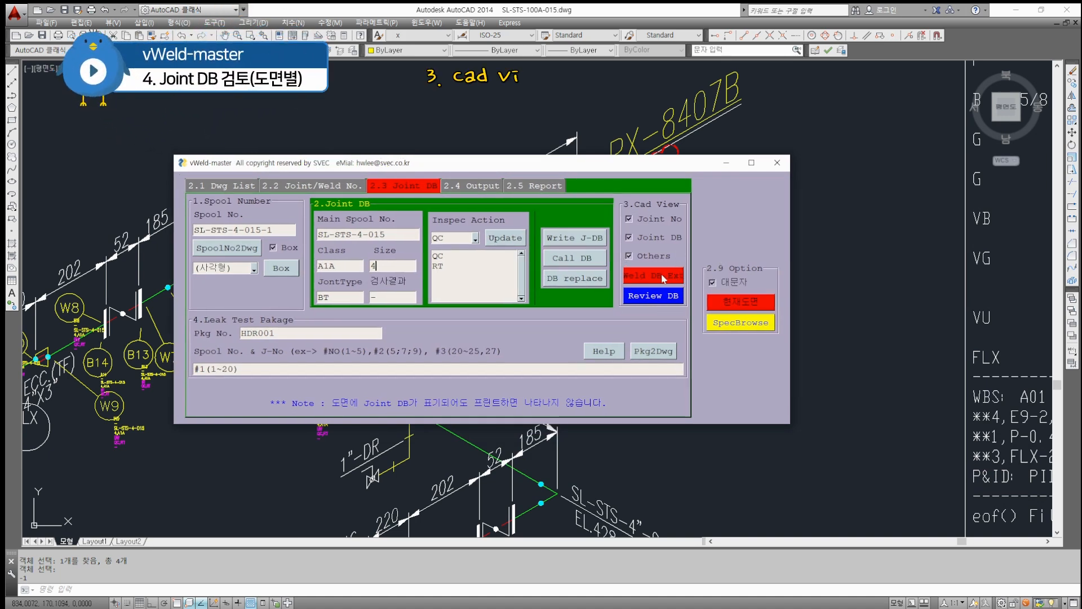
{"action": "left_click", "coordinate": [664, 277]}
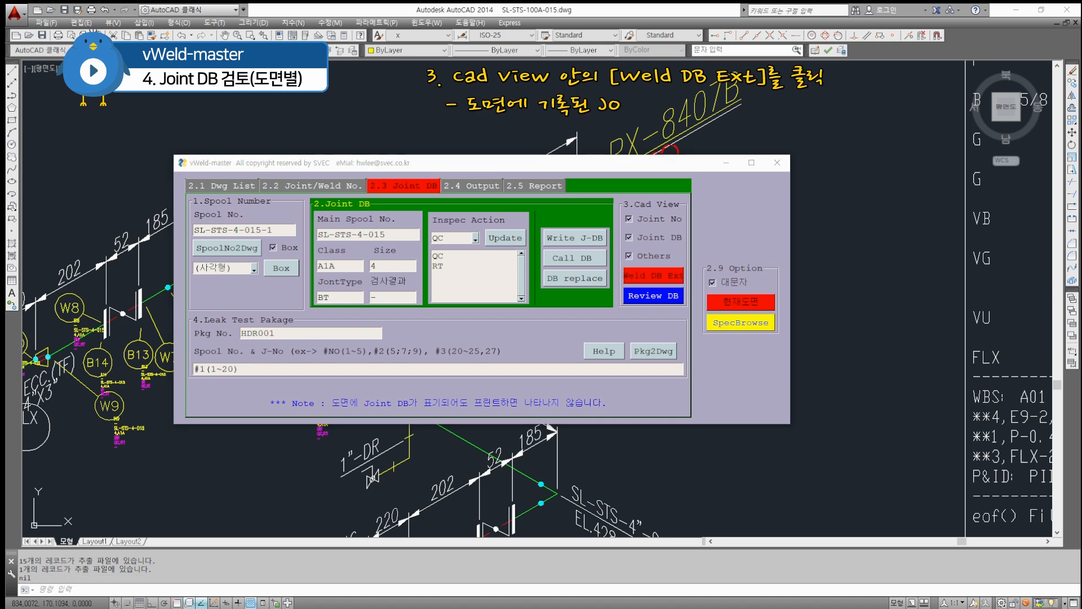
{"action": "left_click_drag", "start_coordinate": [263, 173], "coordinate": [331, 123]}
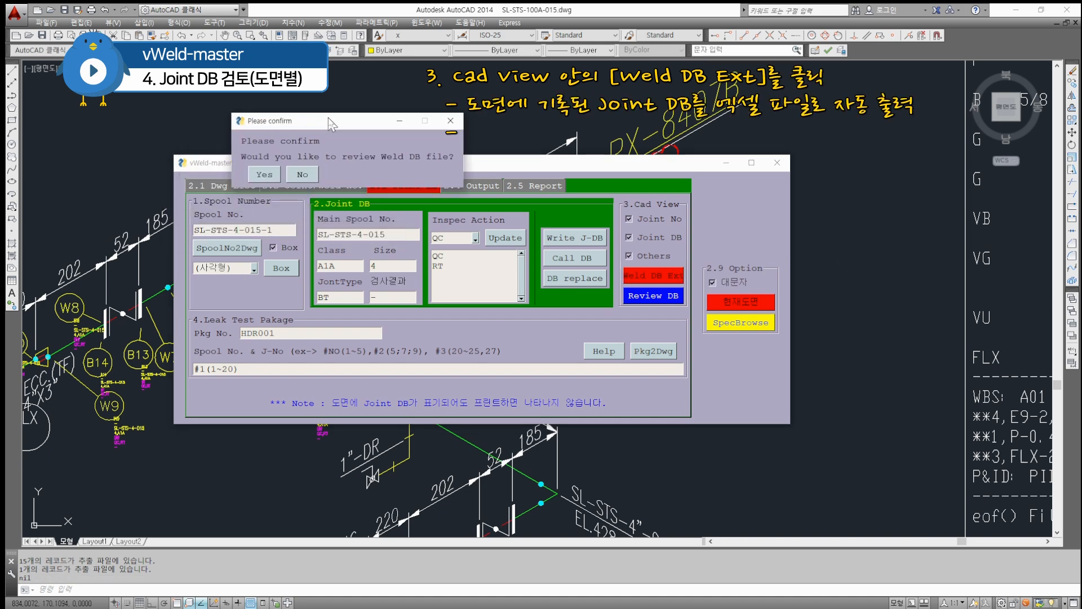
{"action": "left_click", "coordinate": [263, 174]}
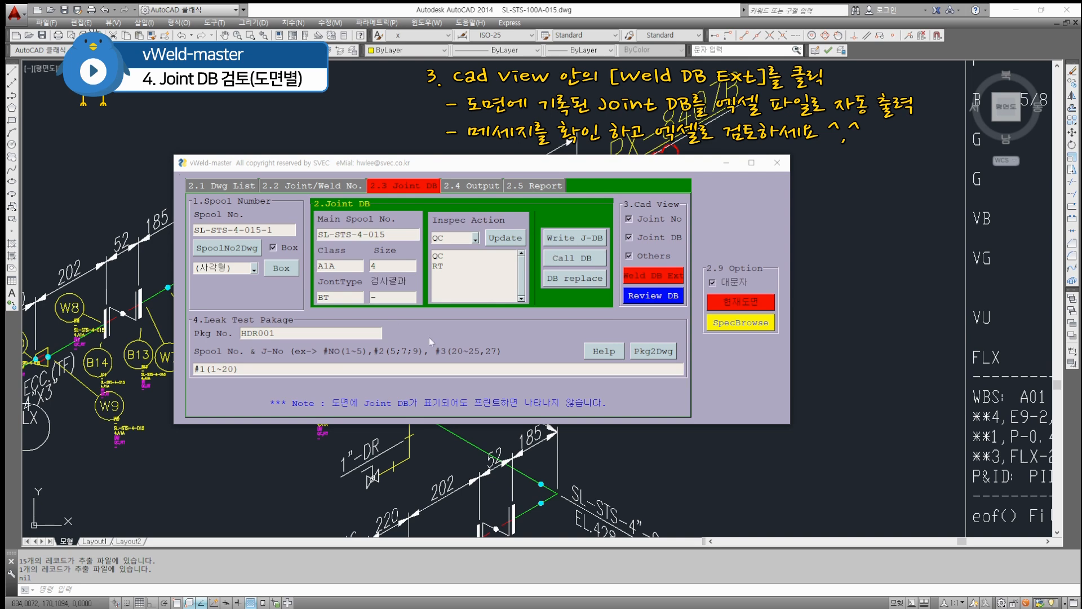
Step: Switch to _weld_Db.xlsx in Excel, show it as a smaller window over the drawing, and set the sheet zoom to 100%
{"action": "left_click_drag", "start_coordinate": [222, 162], "coordinate": [1081, 228]}
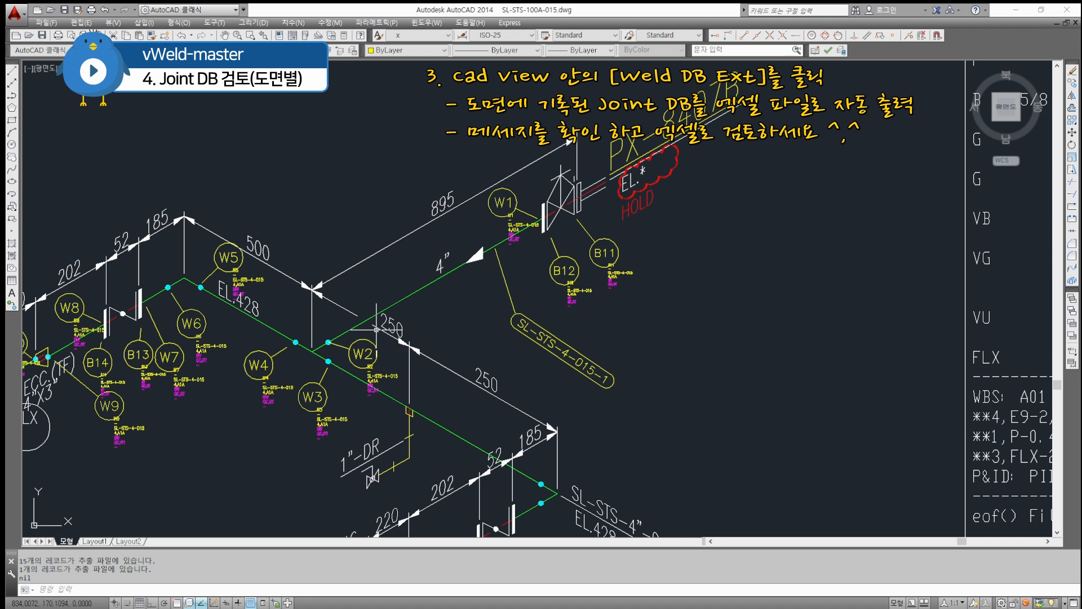
{"action": "left_click", "coordinate": [397, 252]}
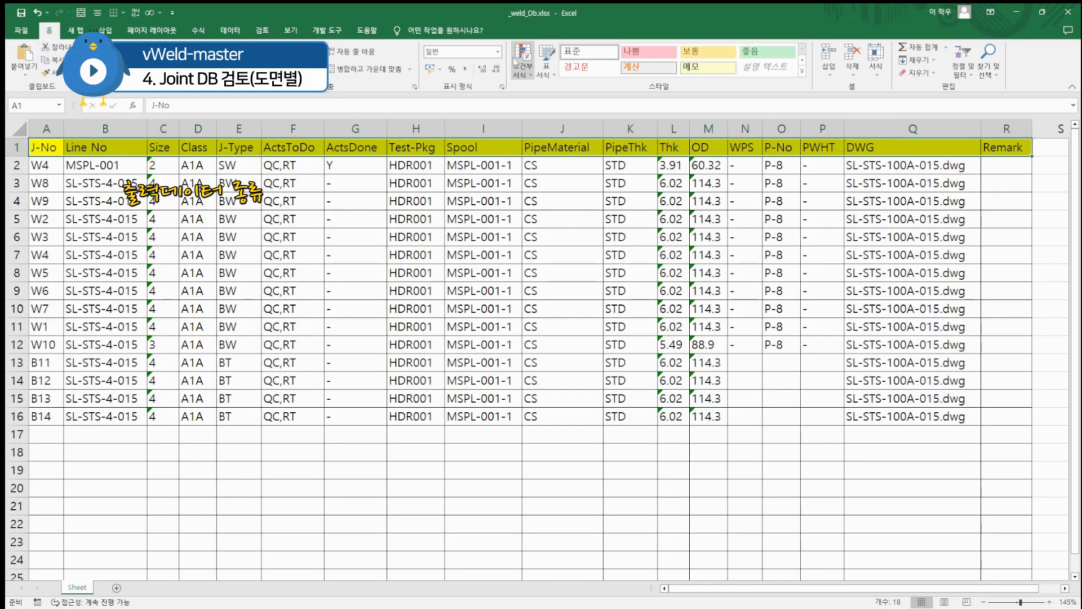
{"action": "double_click", "coordinate": [554, 21]}
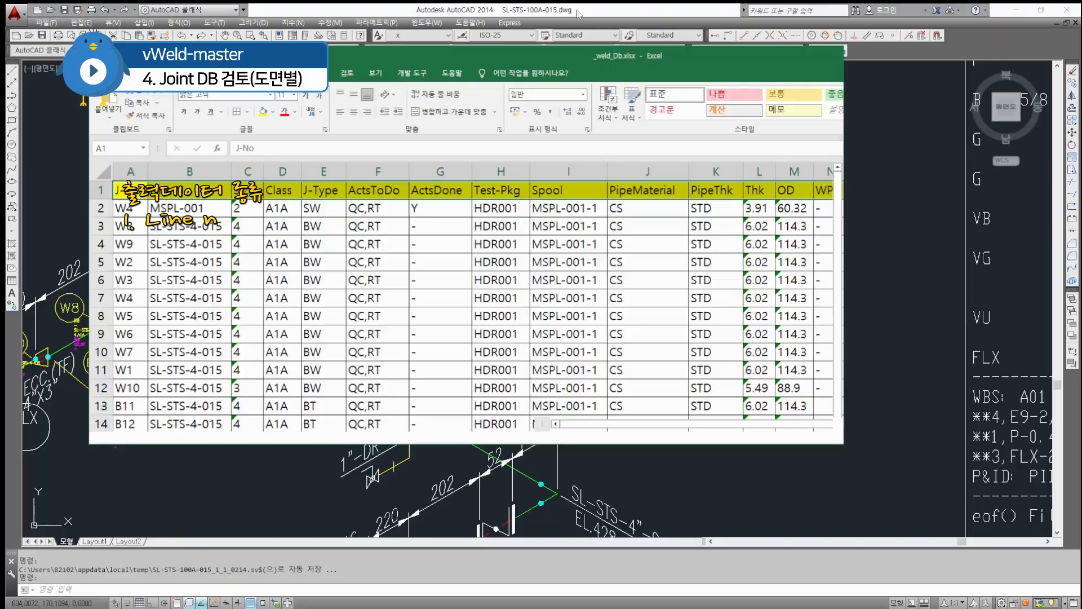
{"action": "left_click_drag", "start_coordinate": [538, 56], "coordinate": [588, 66]}
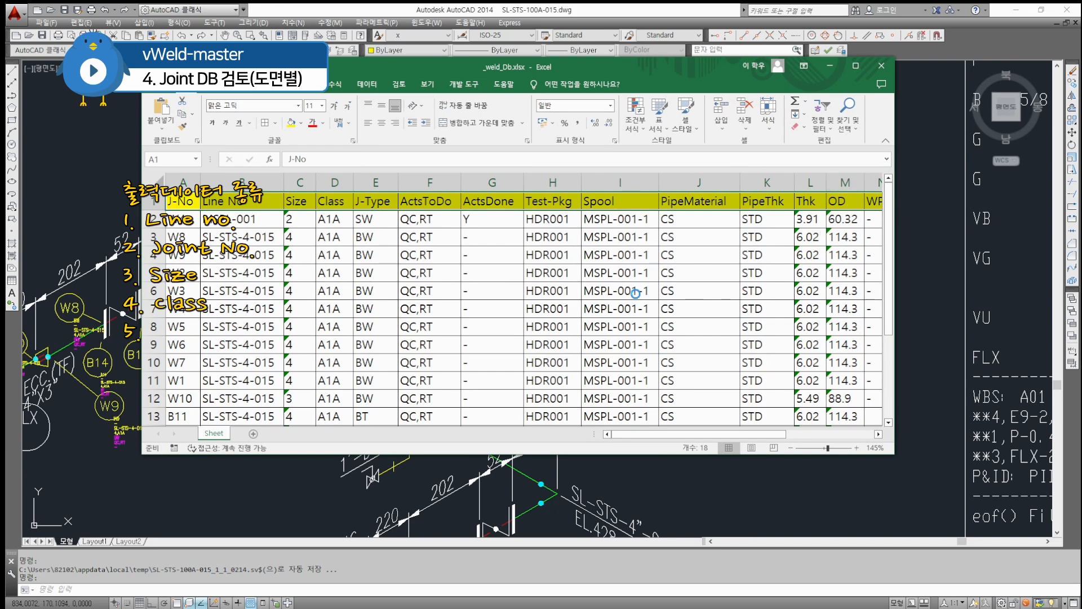
{"action": "scroll", "coordinate": [634, 294], "scroll_direction": "down", "scroll_amount": 1, "text": "ctrl"}
{"action": "scroll", "coordinate": [634, 294], "scroll_direction": "down", "scroll_amount": 2, "text": "ctrl"}
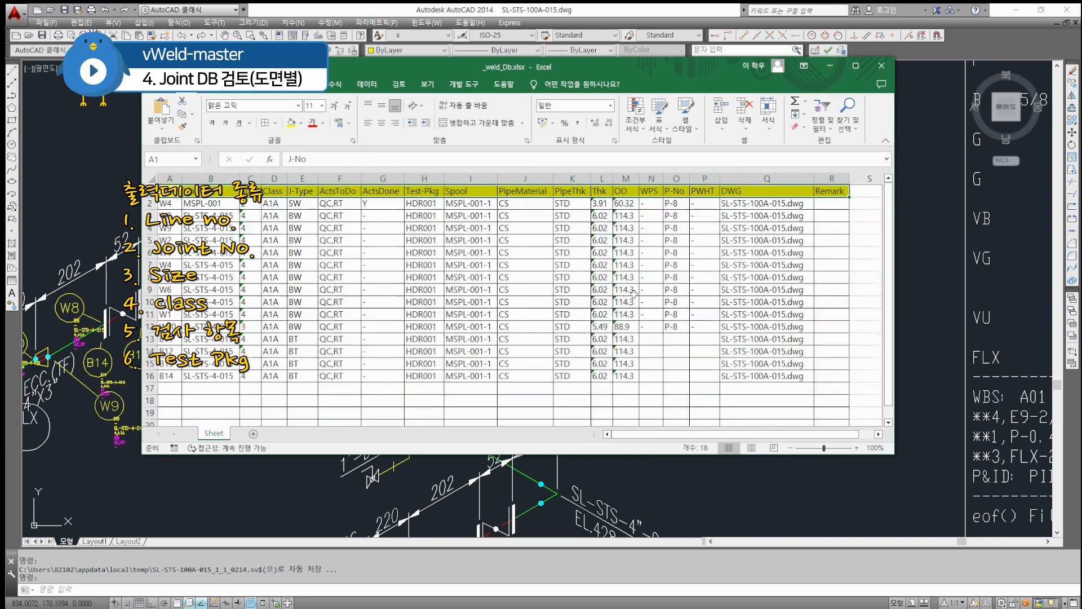
Step: Examine the extracted line number, size, class, joint type, inspection action and test package columns of the weld DB sheet
{"action": "left_click", "coordinate": [210, 178]}
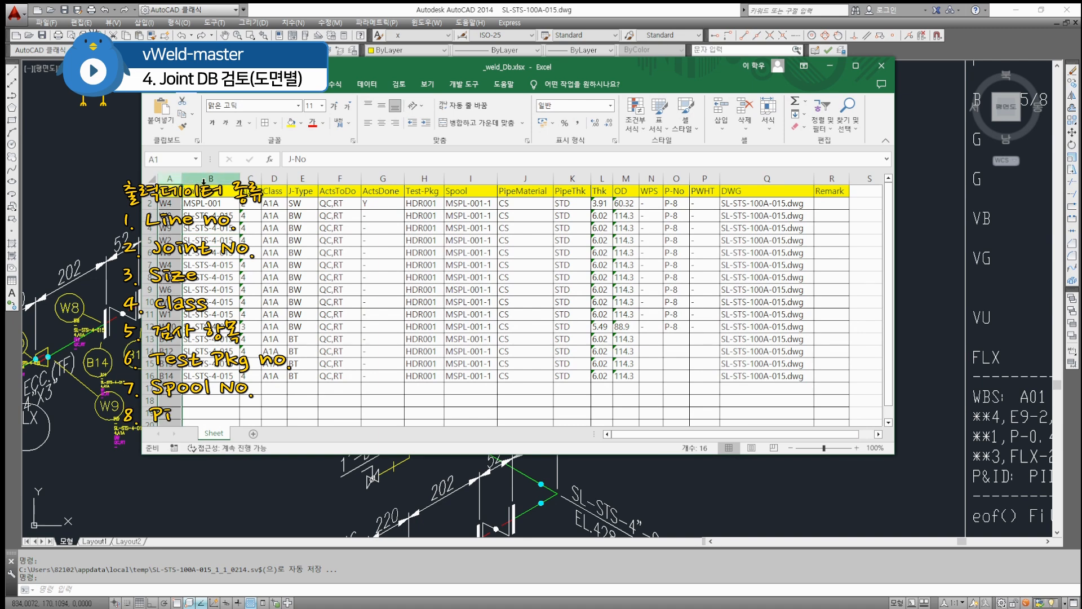
{"action": "left_click", "coordinate": [254, 179]}
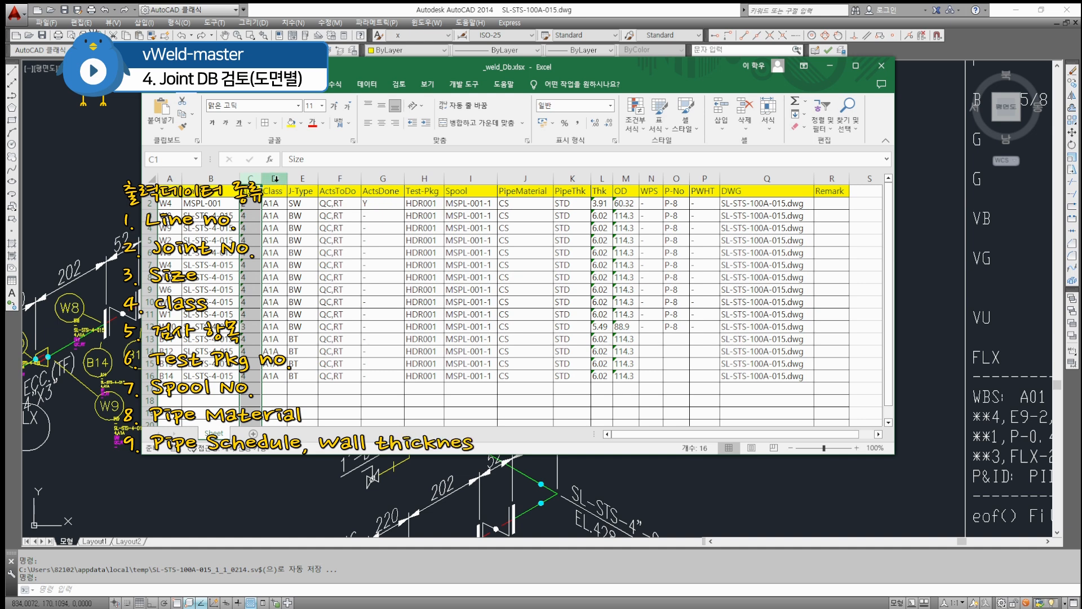
{"action": "left_click", "coordinate": [275, 178]}
{"action": "left_click", "coordinate": [303, 178]}
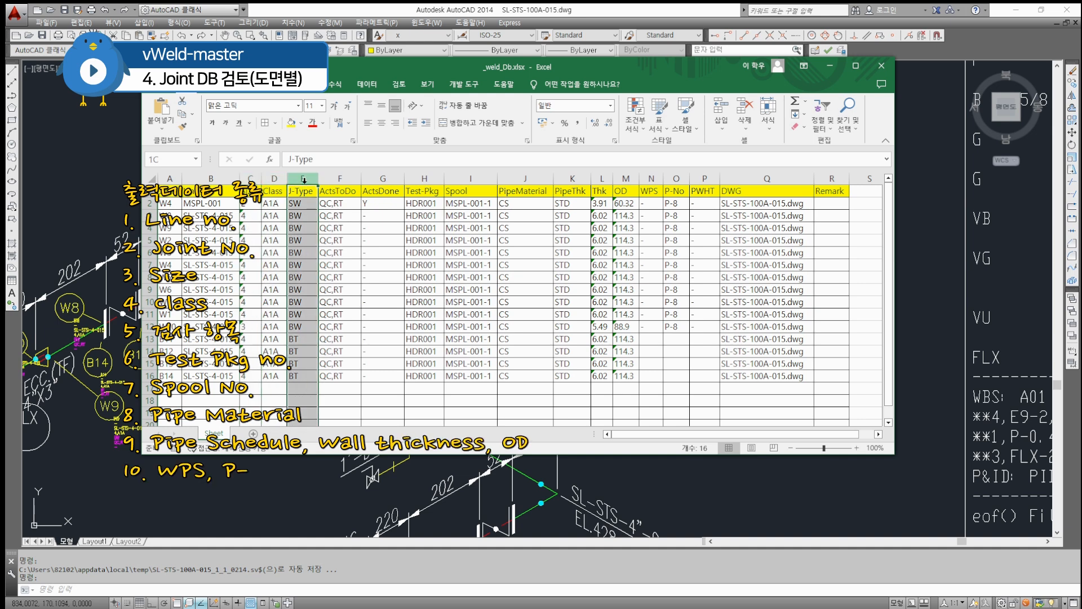
{"action": "left_click", "coordinate": [341, 179]}
{"action": "left_click", "coordinate": [390, 178]}
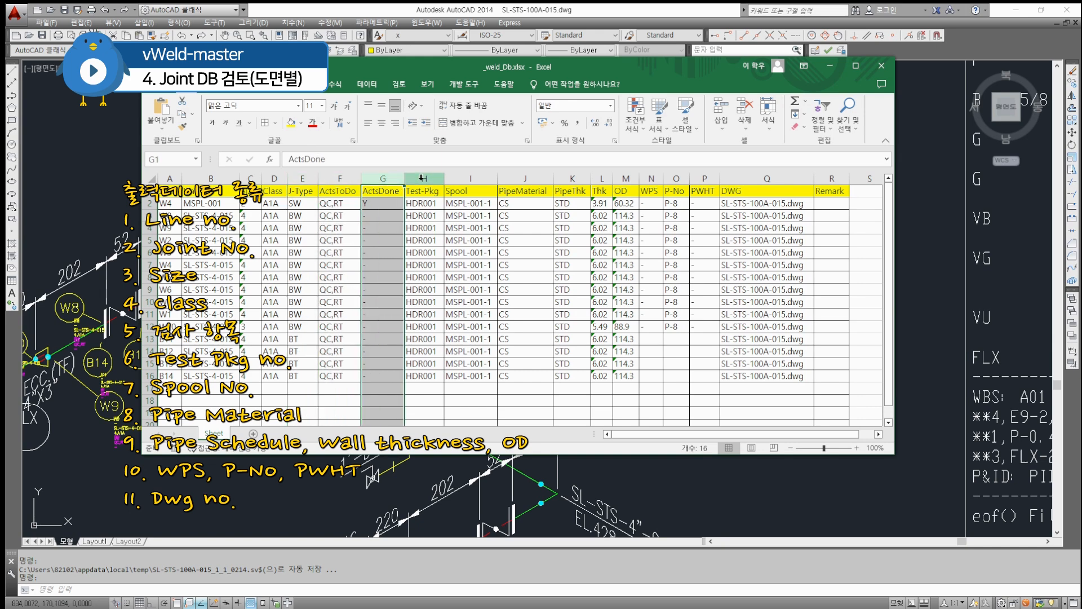
{"action": "left_click", "coordinate": [425, 178]}
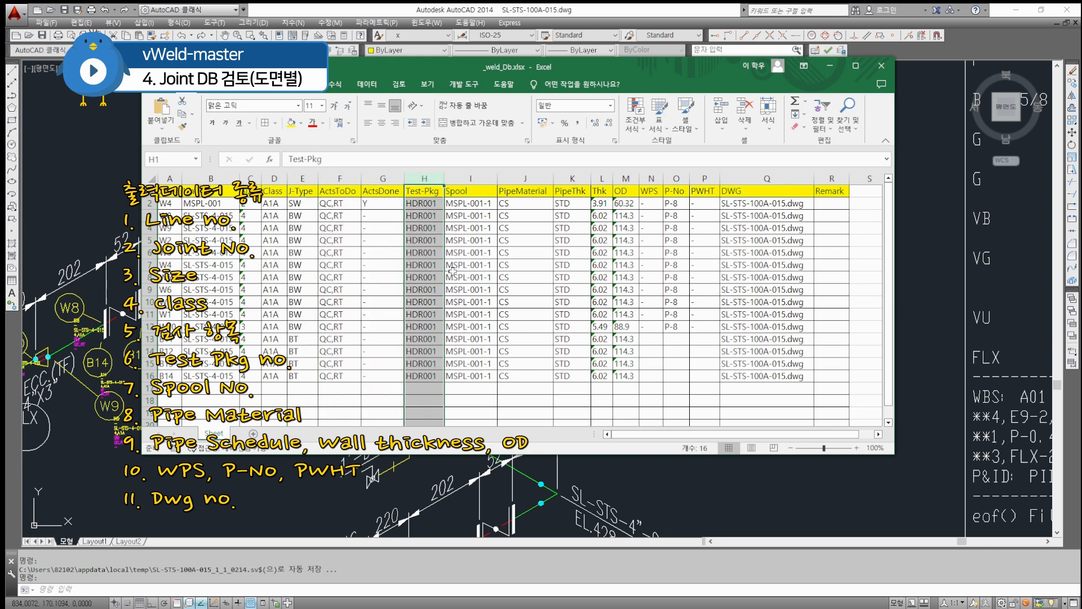
Step: Examine the spool, pipe material, thickness, OD, WPS, P-No and DWG columns of the weld DB sheet
{"action": "left_click", "coordinate": [474, 179]}
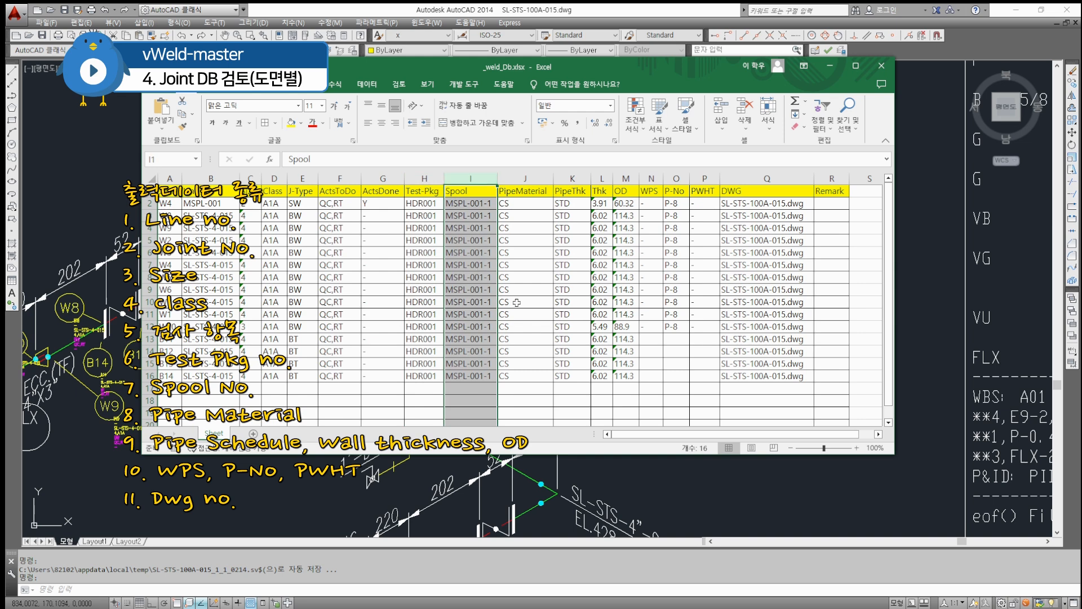
{"action": "left_click", "coordinate": [535, 179]}
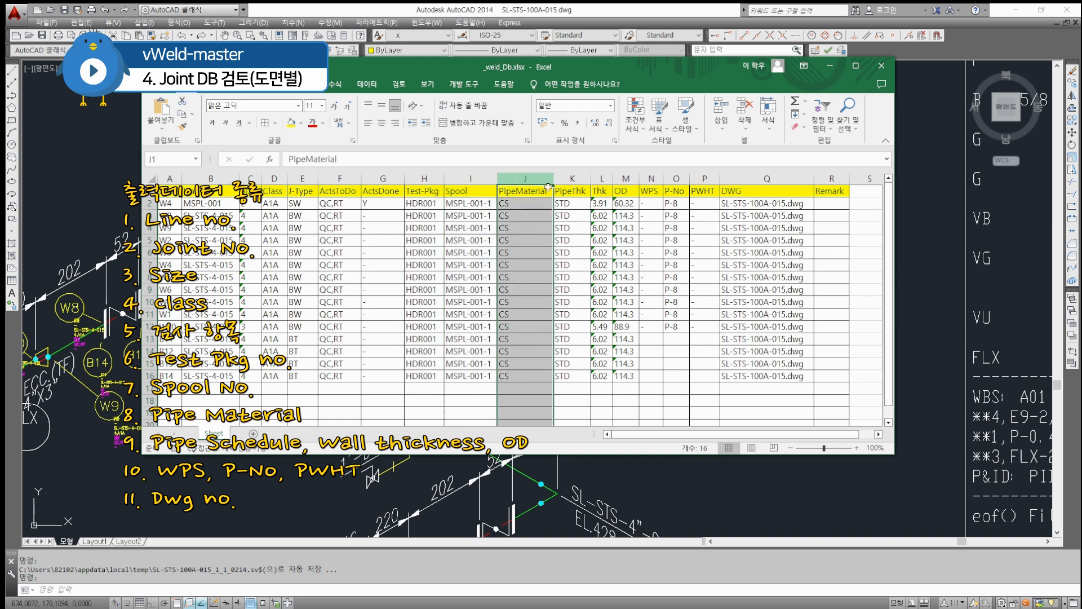
{"action": "left_click", "coordinate": [578, 180]}
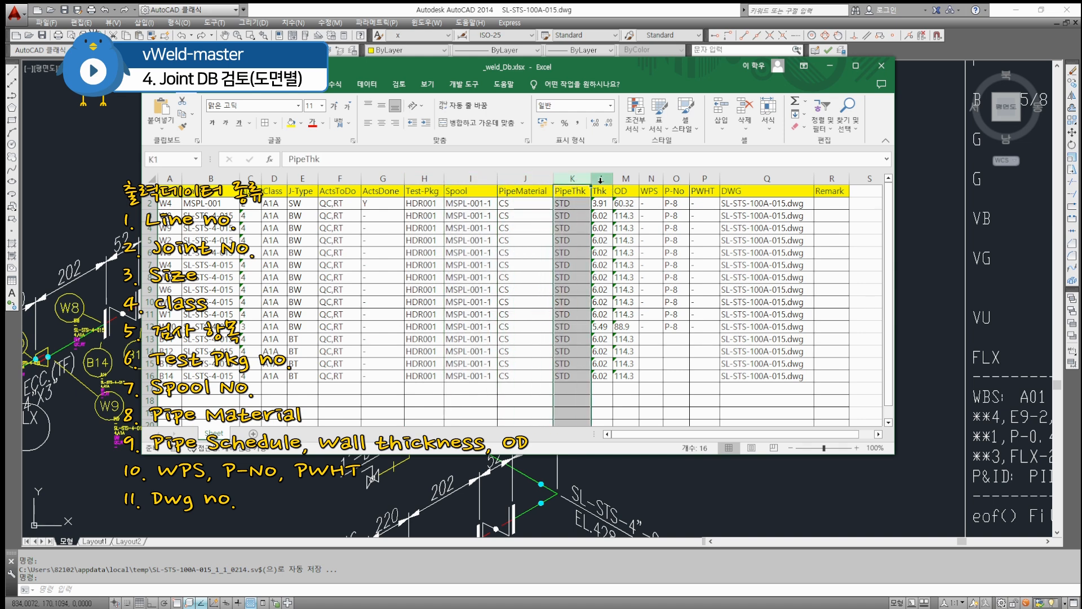
{"action": "left_click", "coordinate": [601, 179]}
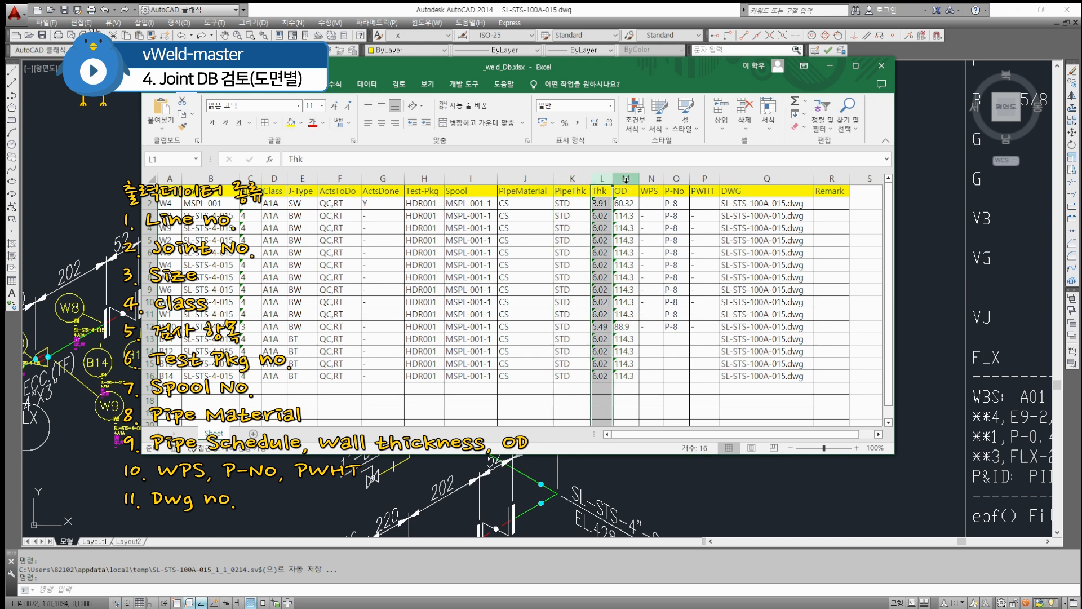
{"action": "left_click", "coordinate": [626, 179]}
{"action": "left_click", "coordinate": [651, 178]}
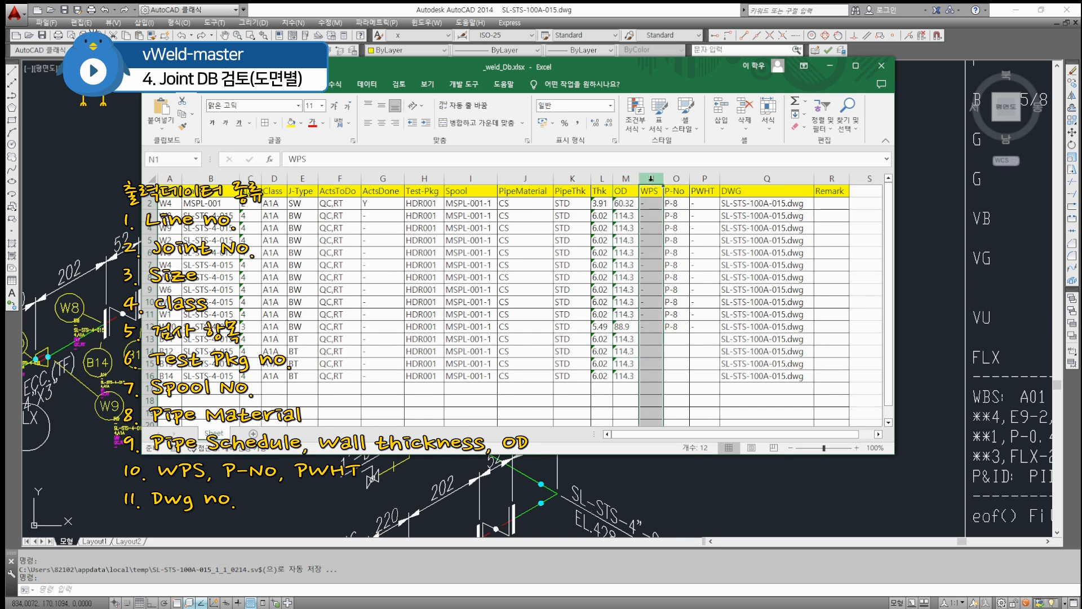
{"action": "left_click", "coordinate": [676, 179]}
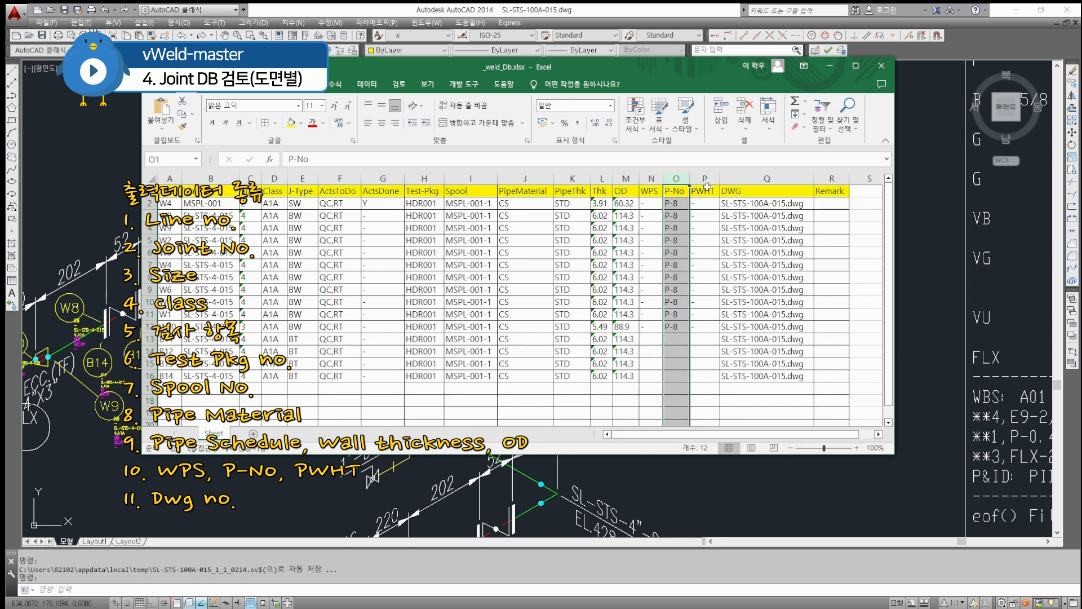
{"action": "left_click", "coordinate": [766, 179]}
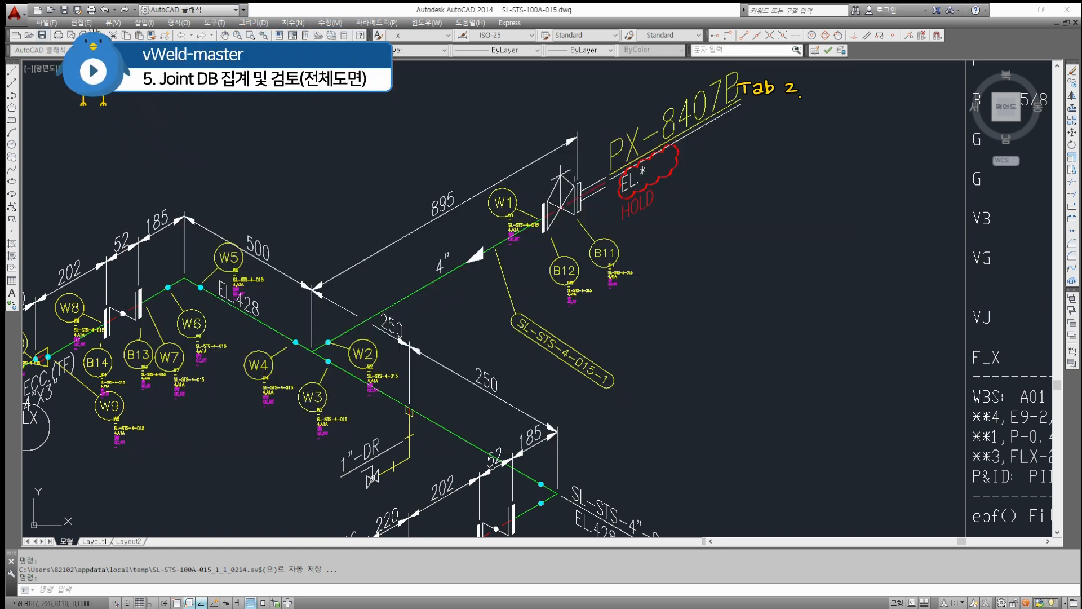
Step: In vWeld-master's drawing list, select AA-STS-25A-010.dwg, RS-8402 TRIM.dwg and SL-STS-100A-015.dwg for weld DB collection, with the All/None option on
{"action": "left_click_drag", "start_coordinate": [616, 177], "coordinate": [368, 175]}
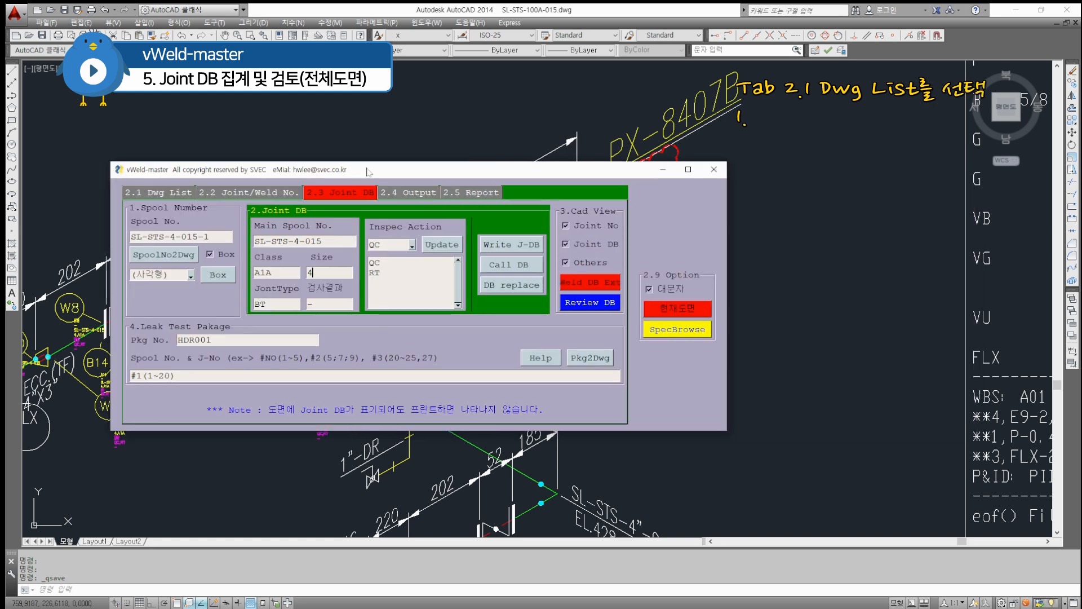
{"action": "left_click", "coordinate": [169, 194]}
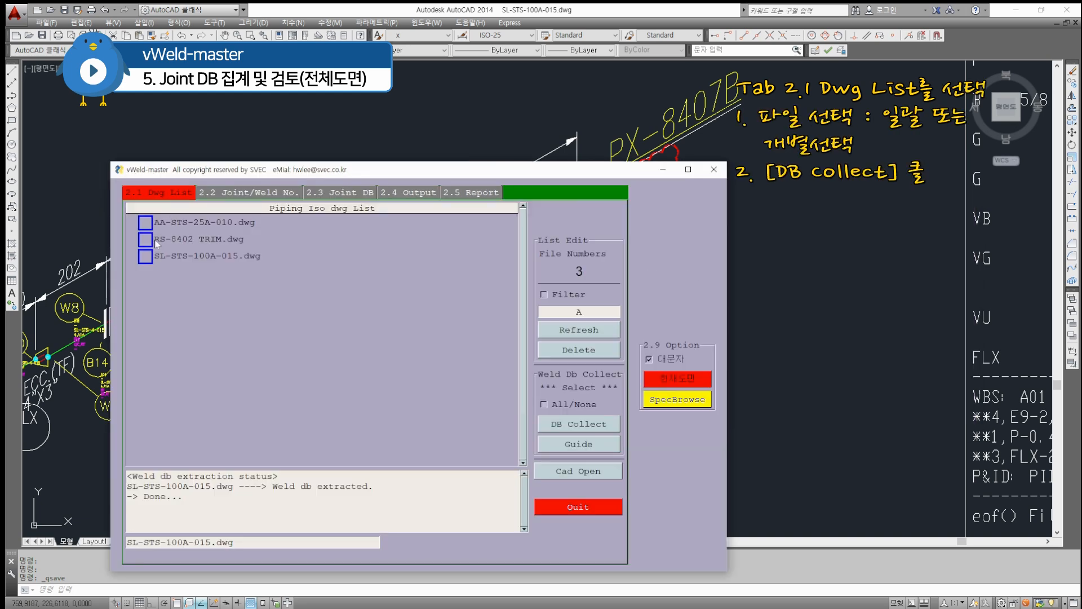
{"action": "left_click", "coordinate": [145, 222]}
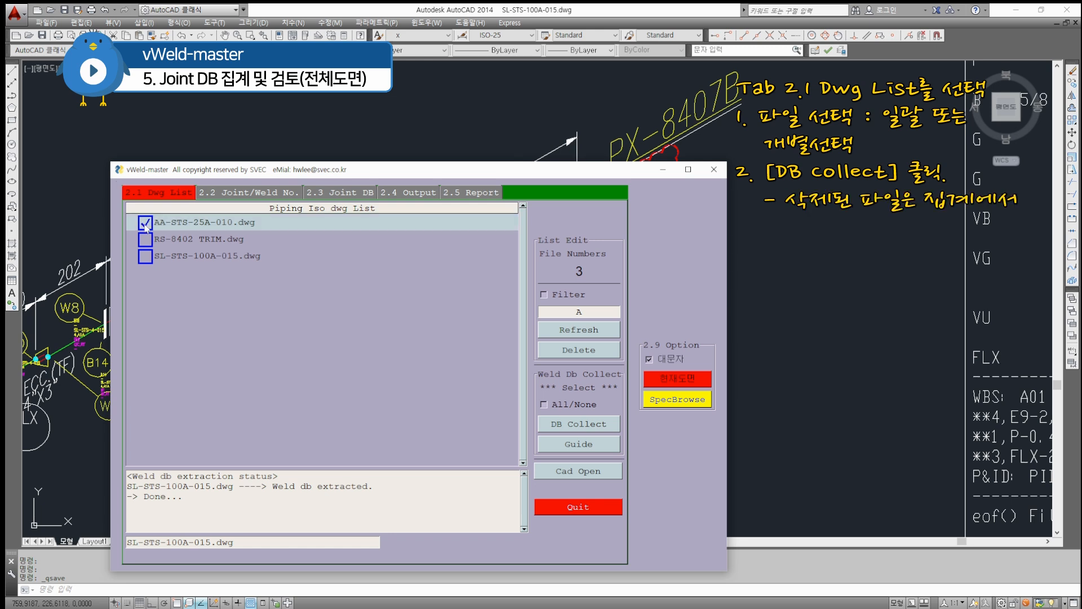
{"action": "left_click", "coordinate": [146, 239]}
{"action": "left_click", "coordinate": [145, 256]}
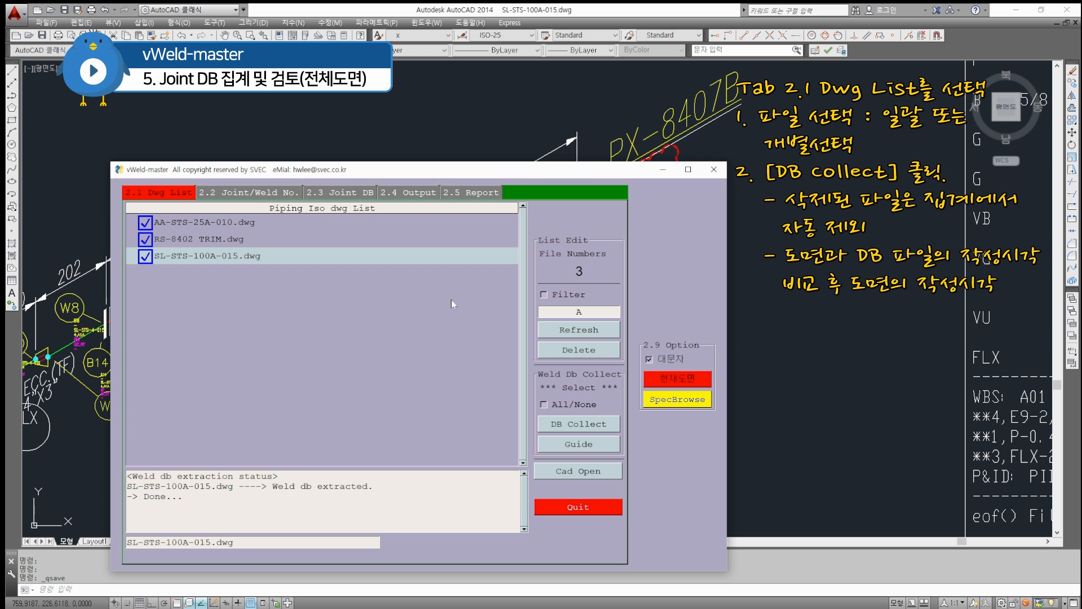
{"action": "left_click", "coordinate": [581, 410]}
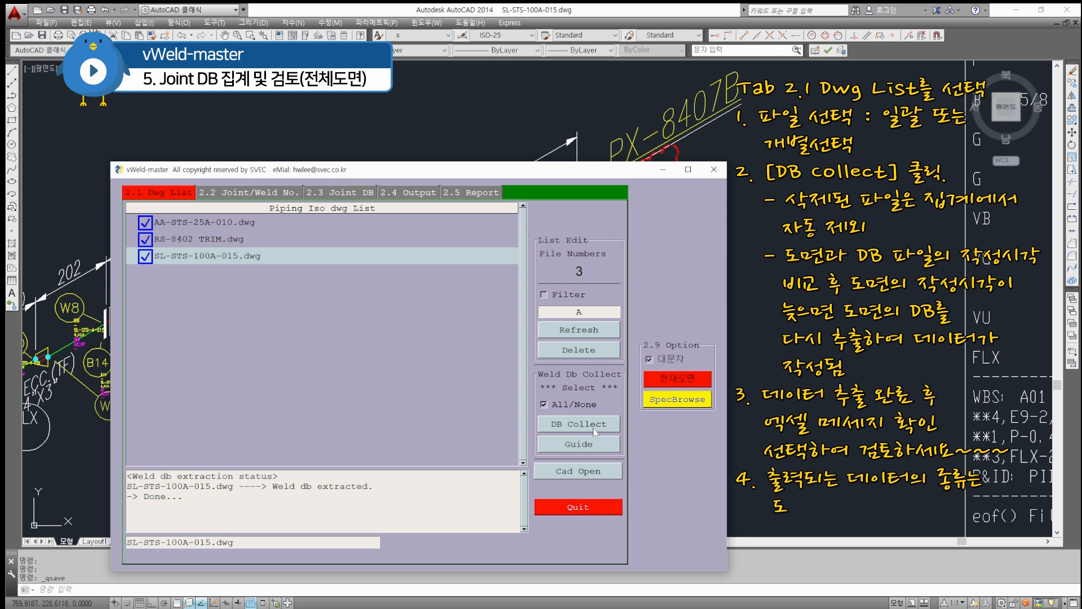
Step: Collect the weld DB of the selected drawings into one summary file and acknowledge the messages
{"action": "left_click", "coordinate": [592, 428]}
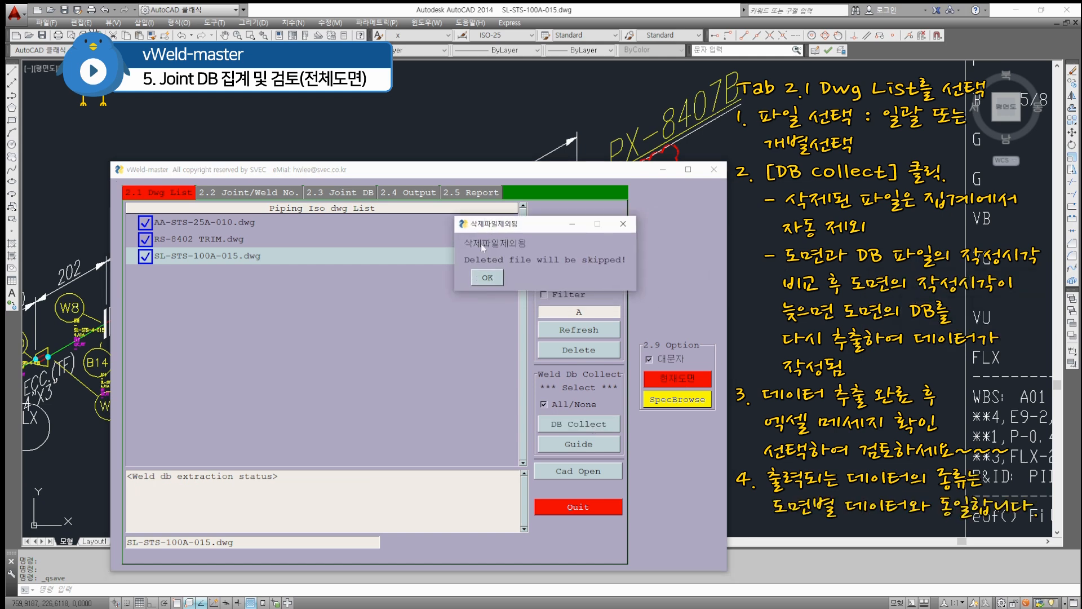
{"action": "left_click", "coordinate": [489, 276]}
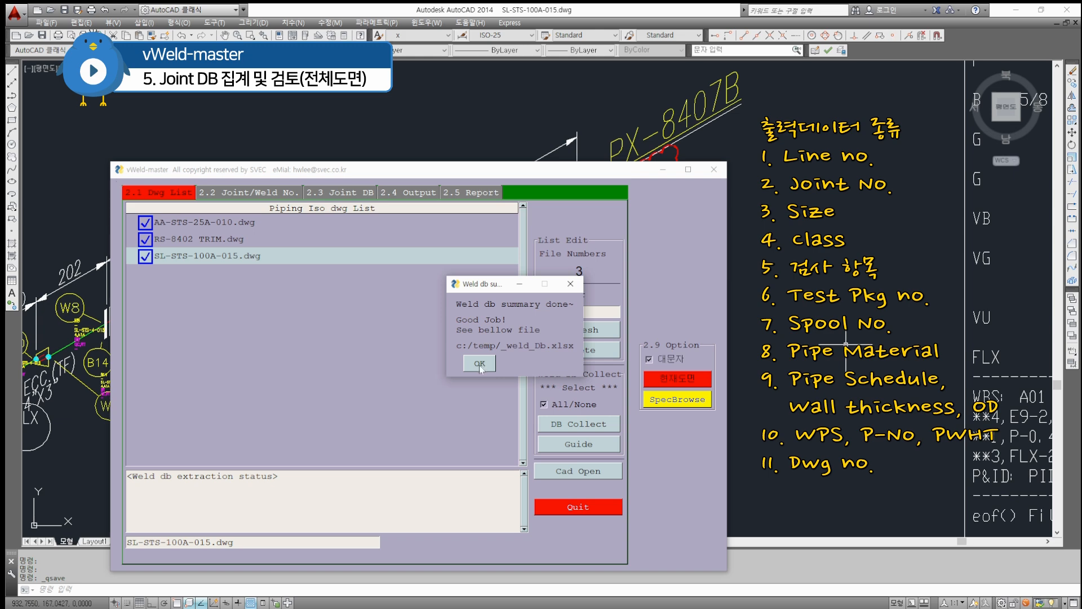
{"action": "left_click", "coordinate": [479, 365]}
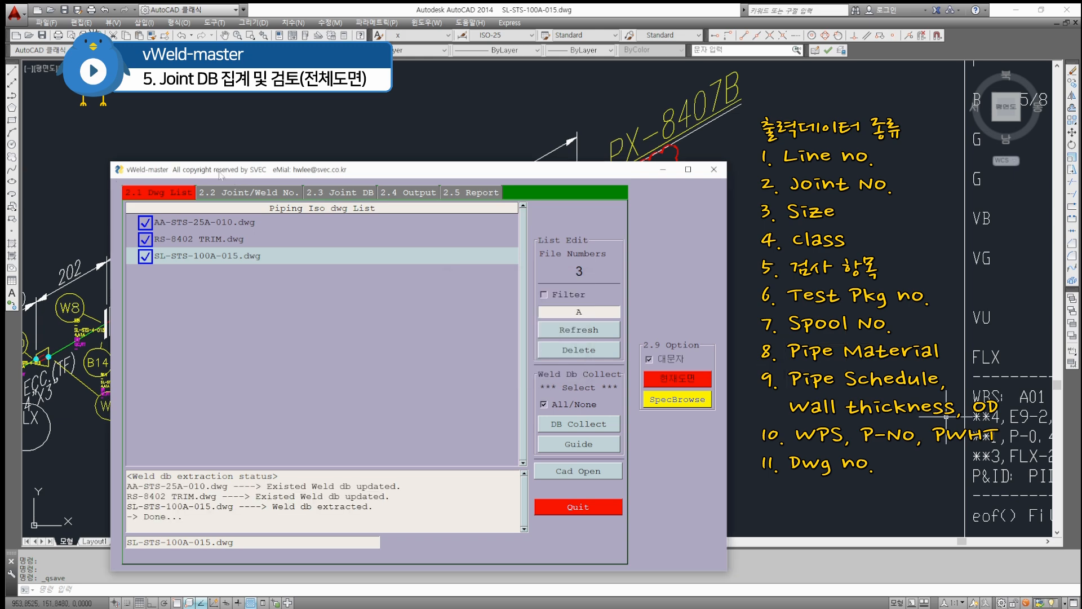
{"action": "left_click_drag", "start_coordinate": [222, 177], "coordinate": [1081, 245]}
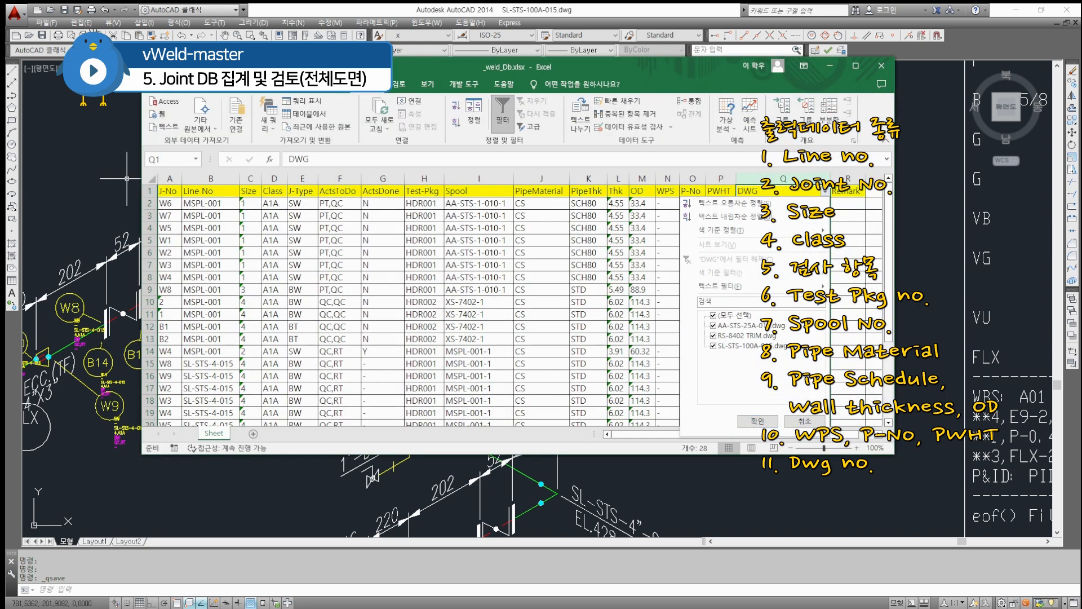
Step: Keep all drawings in the DWG filter of the summary workbook and examine its Line No, J-No, Size and Class columns
{"action": "left_click", "coordinate": [758, 421]}
{"action": "left_click", "coordinate": [563, 341]}
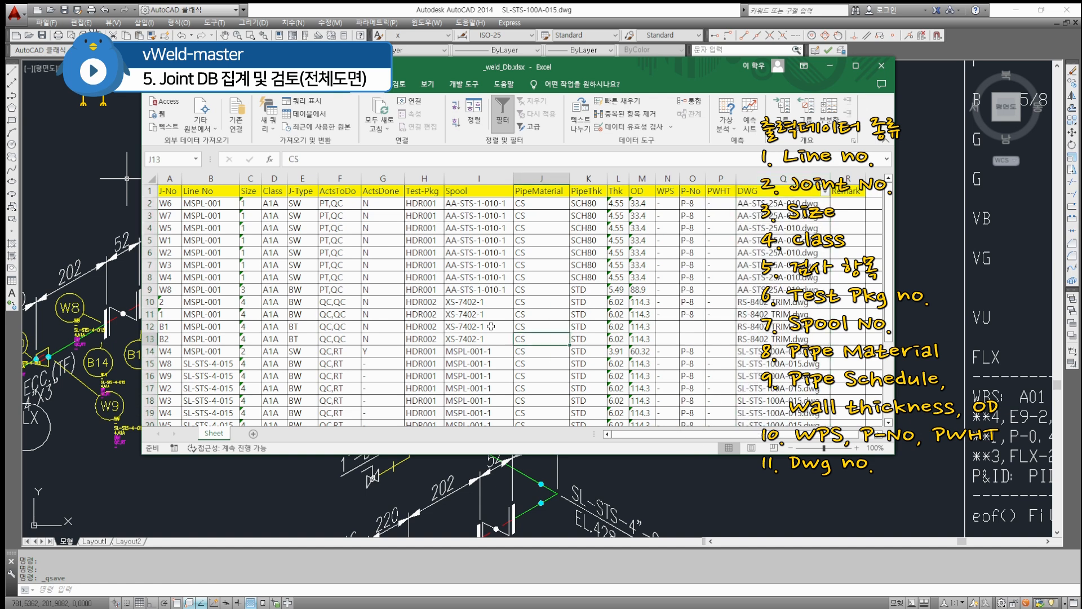
{"action": "left_click", "coordinate": [203, 179]}
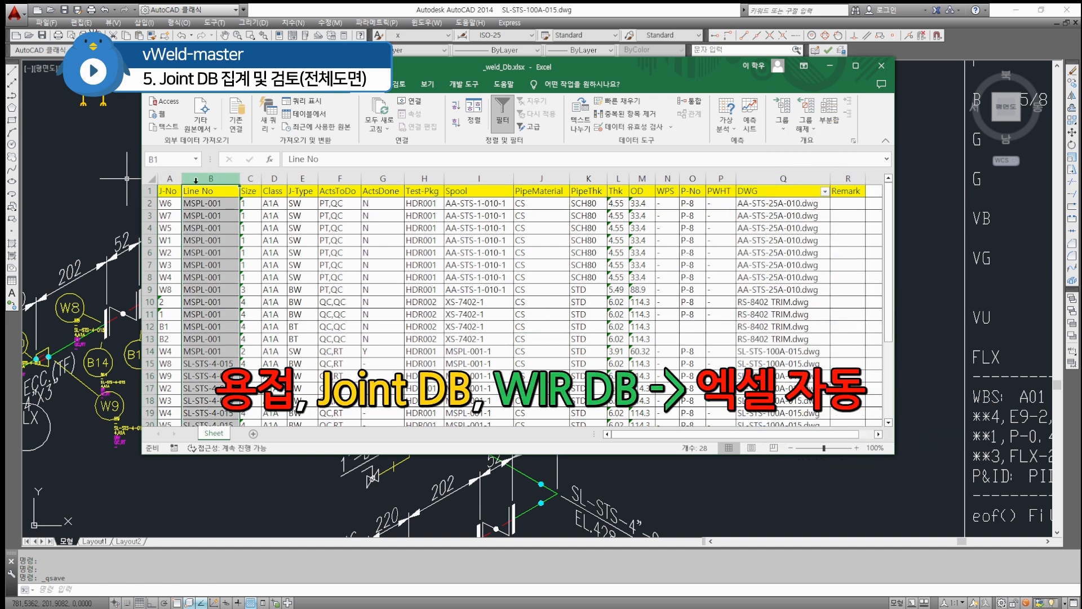
{"action": "left_click", "coordinate": [168, 178]}
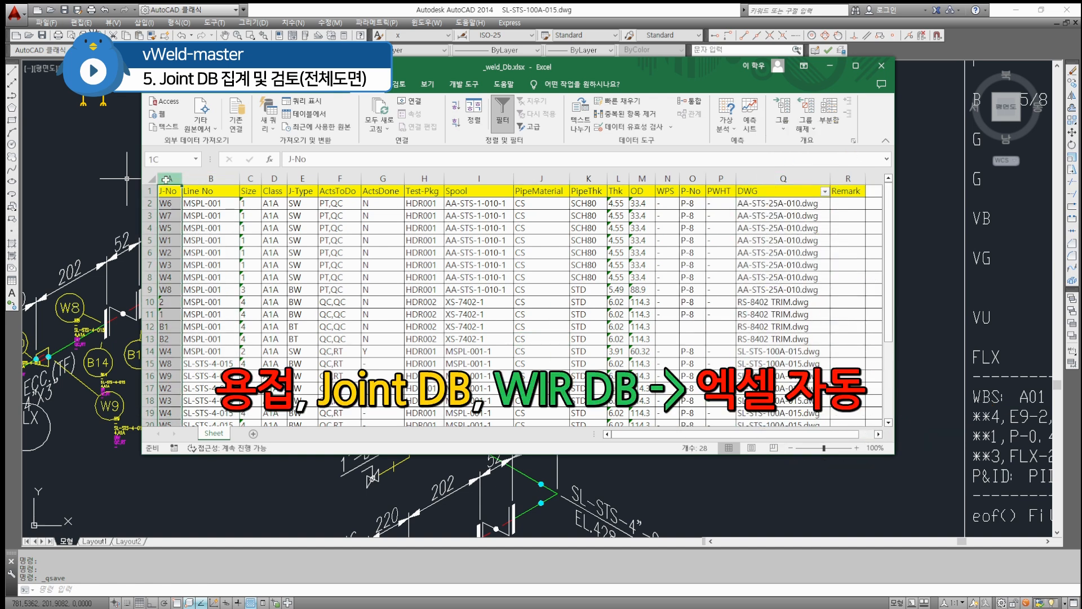
{"action": "left_click", "coordinate": [250, 178]}
{"action": "left_click", "coordinate": [274, 179]}
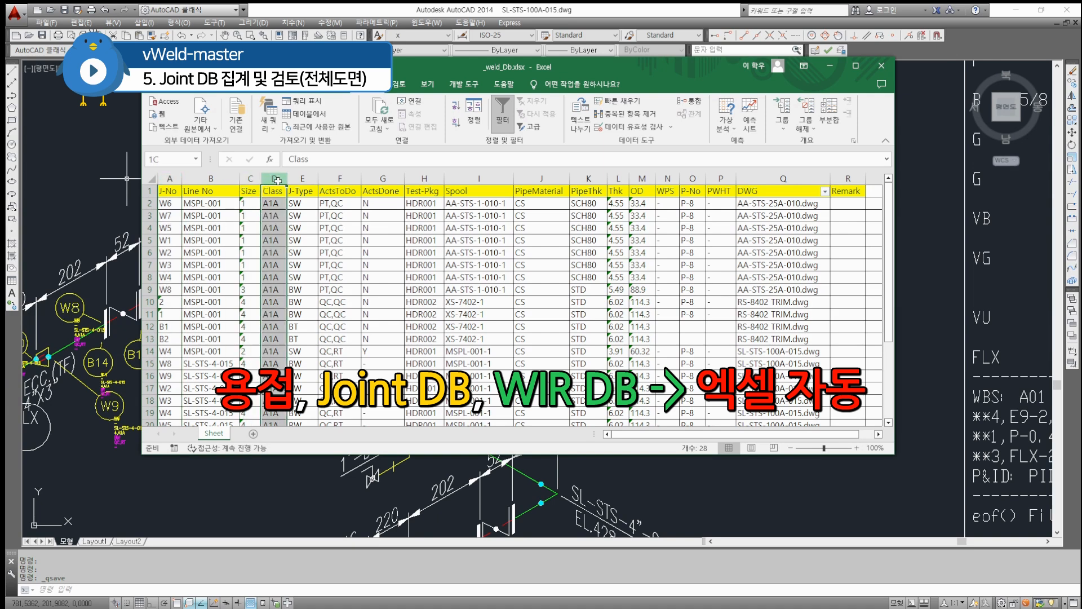
Step: Examine the J-Type, ActsToDo, ActsDone, Test-Pkg and Spool columns of the summary weld DB workbook
{"action": "left_click", "coordinate": [295, 179]}
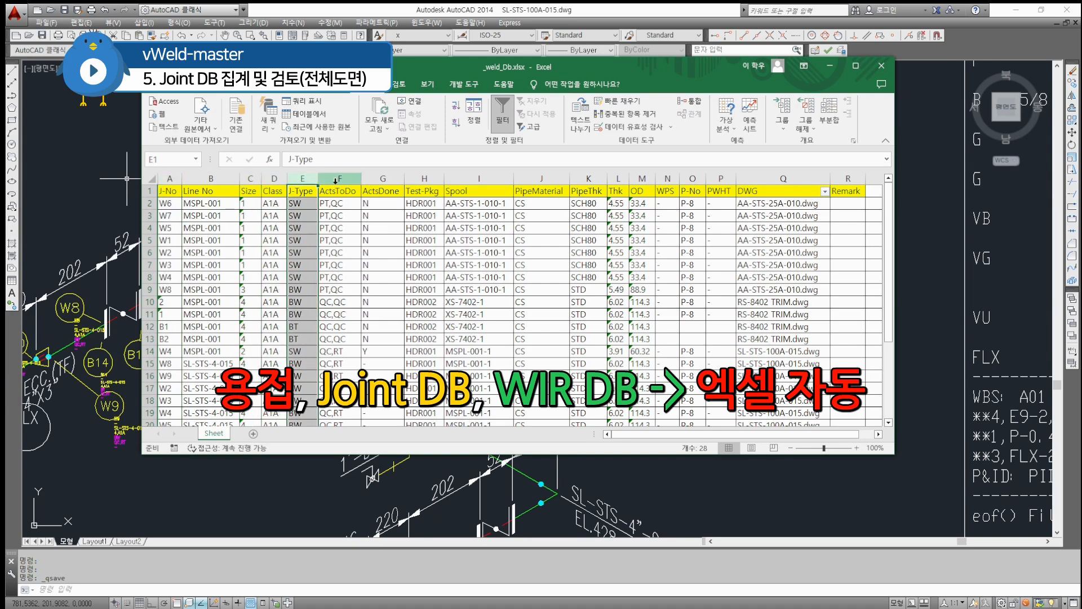
{"action": "left_click", "coordinate": [345, 189]}
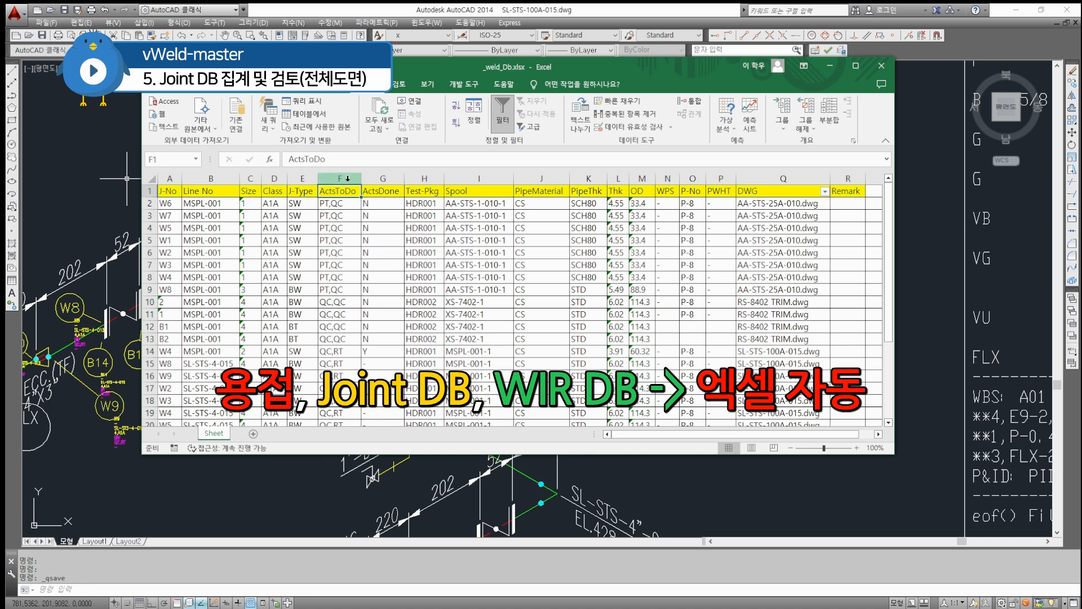
{"action": "left_click", "coordinate": [347, 178]}
{"action": "left_click", "coordinate": [384, 178]}
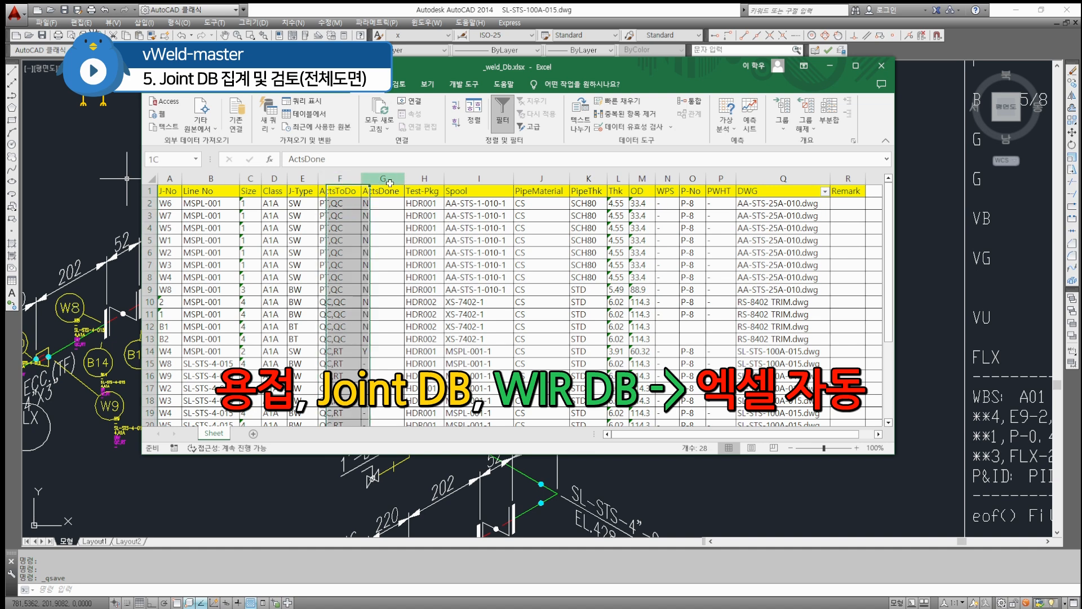
{"action": "left_click", "coordinate": [424, 179]}
{"action": "left_click", "coordinate": [479, 179]}
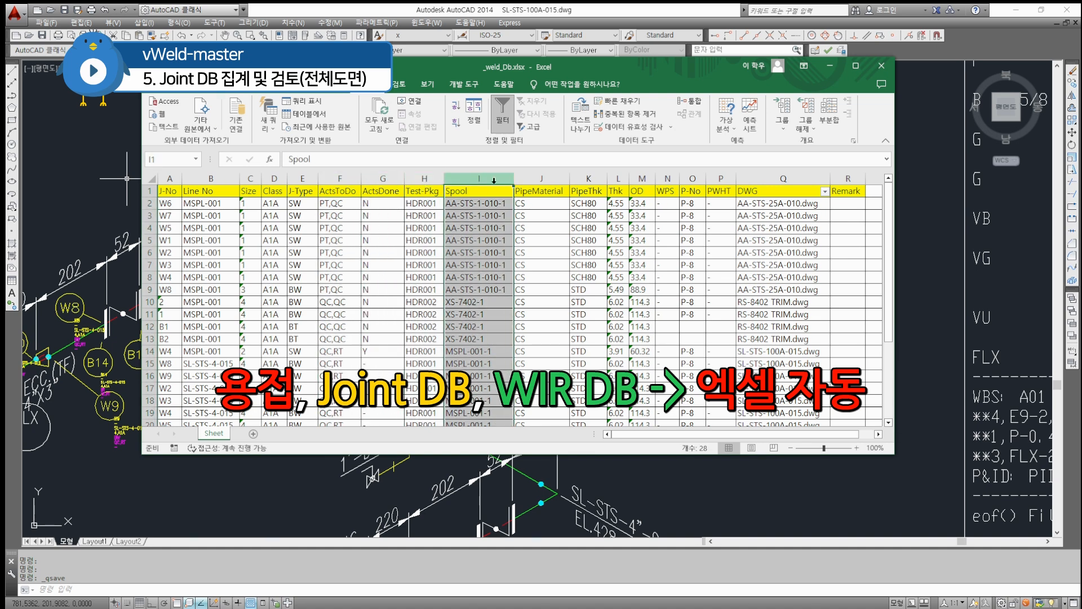
Step: Examine the PipeMaterial, PipeThk, Thk, OD, WPS, P-No, PWHT and DWG columns of the summary weld DB workbook
{"action": "left_click", "coordinate": [542, 178]}
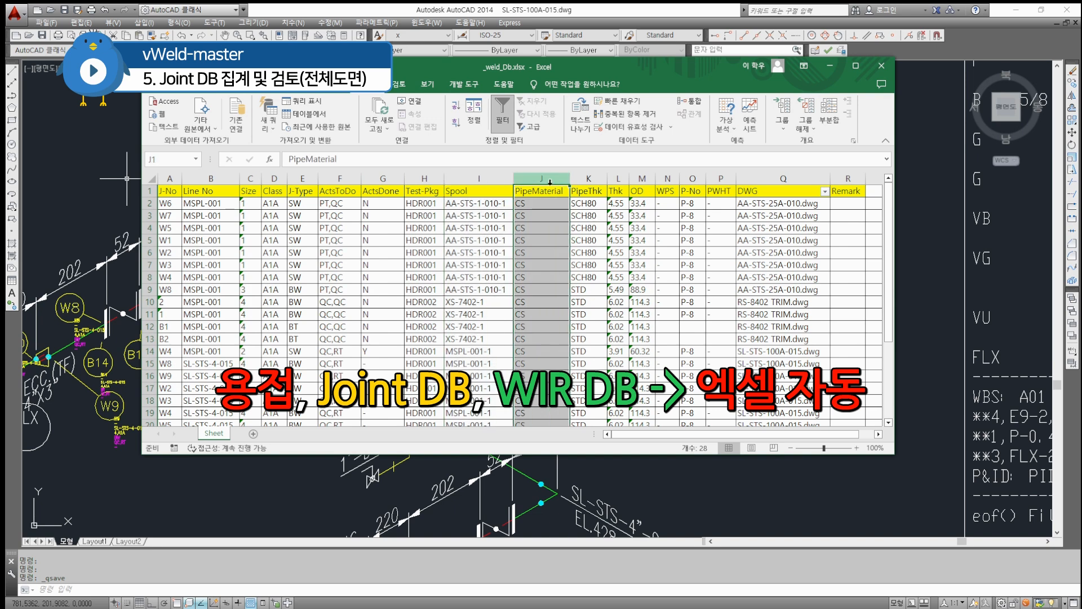
{"action": "left_click", "coordinate": [589, 179]}
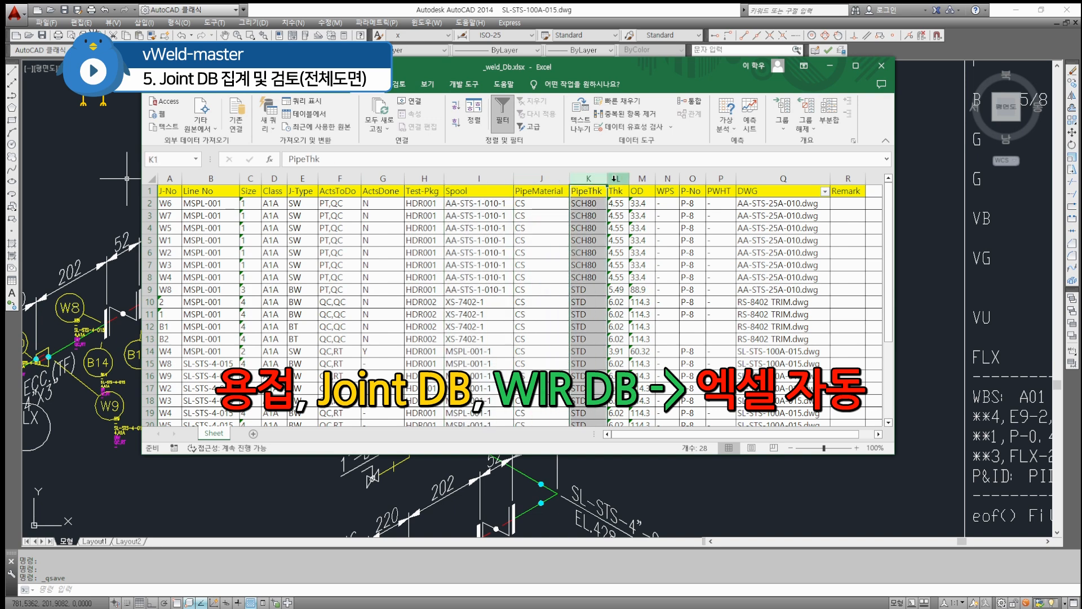
{"action": "left_click", "coordinate": [617, 179]}
{"action": "left_click", "coordinate": [646, 178]}
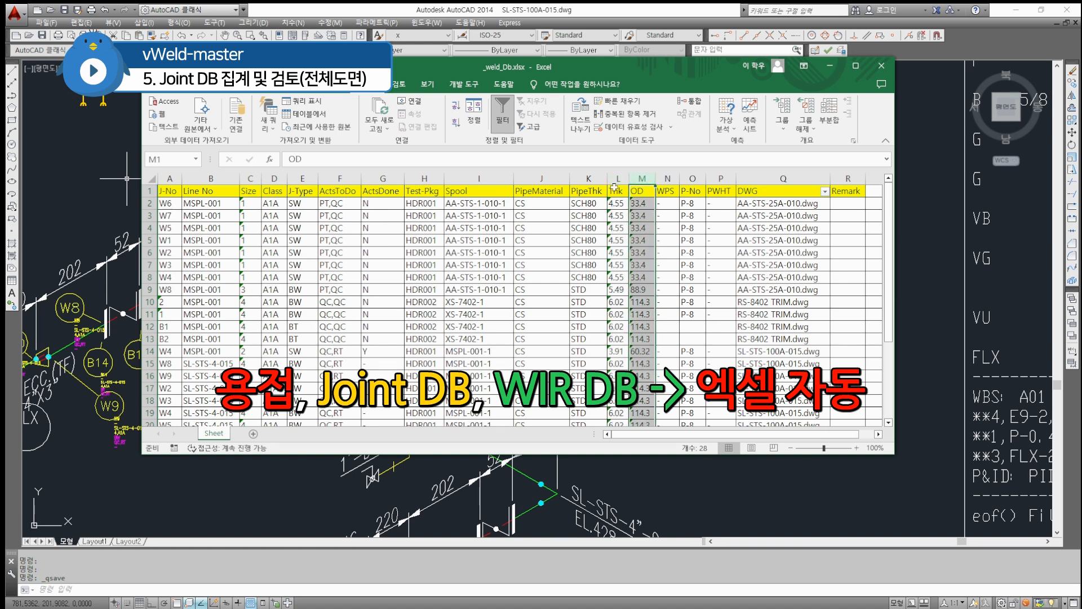
{"action": "left_click_drag", "start_coordinate": [679, 179], "coordinate": [677, 179]}
{"action": "left_click", "coordinate": [687, 178]}
{"action": "left_click", "coordinate": [725, 178]}
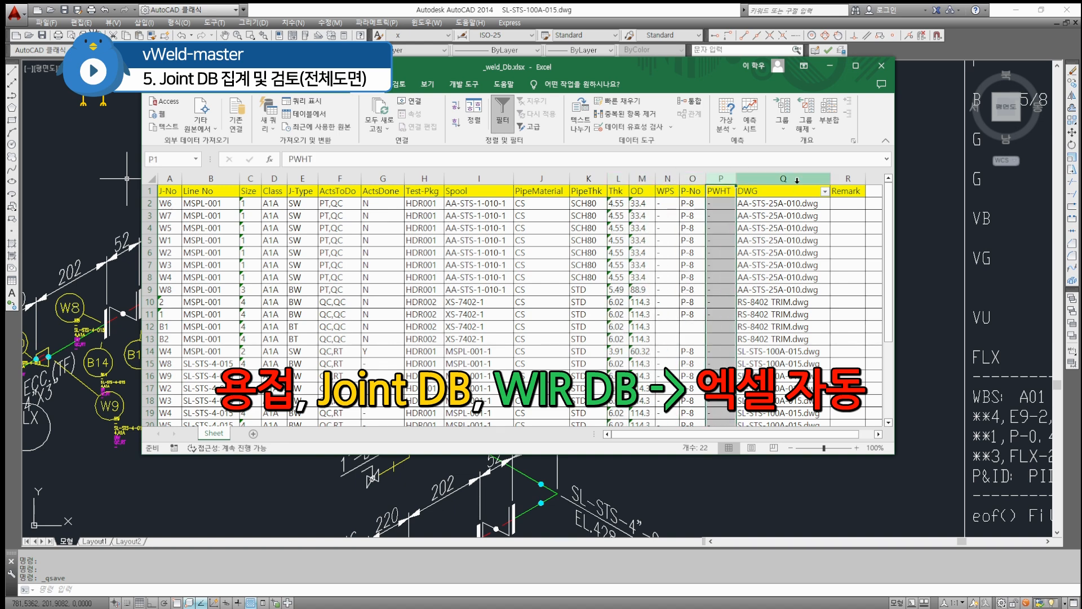
{"action": "left_click", "coordinate": [797, 180]}
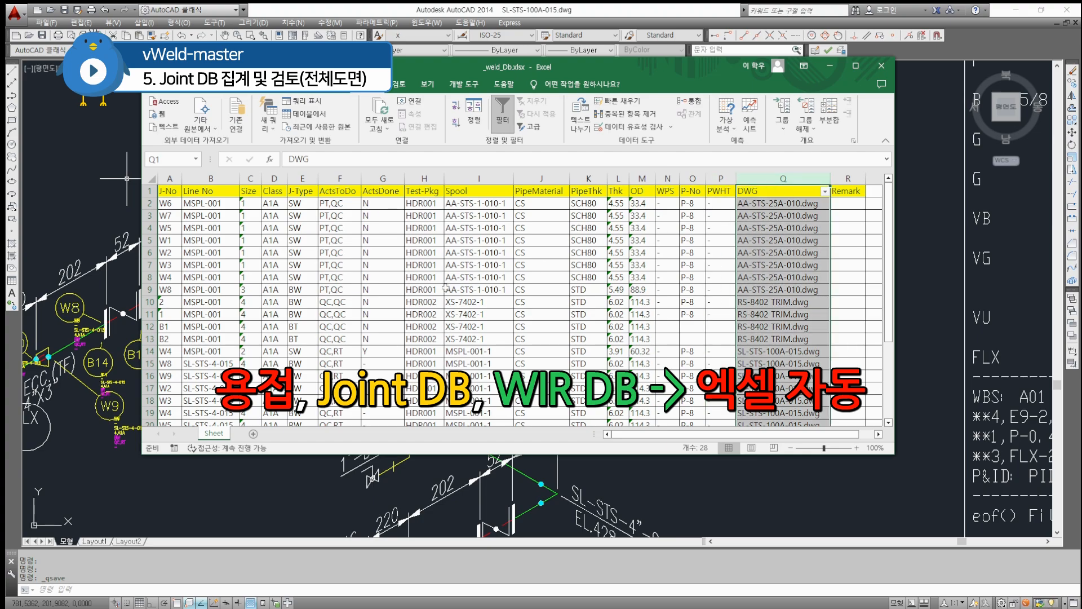